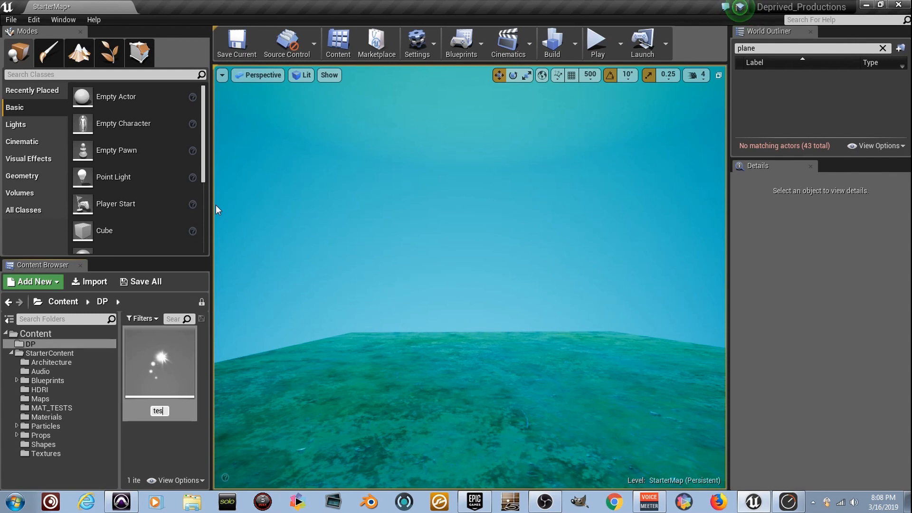
# Name the new particle system test_1 and open it in the particle editor, docked beside the level.
pyautogui.write('test_1')
pyautogui.press('Return')
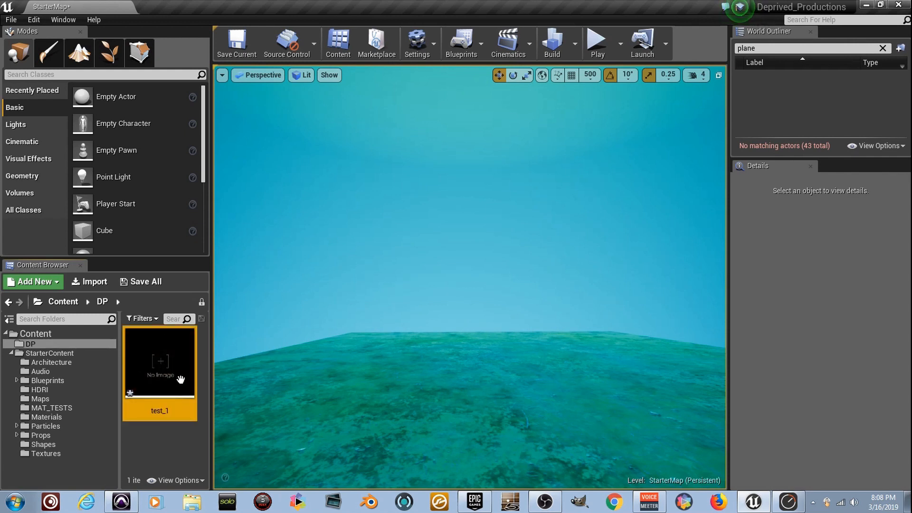
pyautogui.keyDown('ctrl'); pyautogui.scroll(-2, 181, 378); pyautogui.keyUp('ctrl')
pyautogui.doubleClick(149, 363)
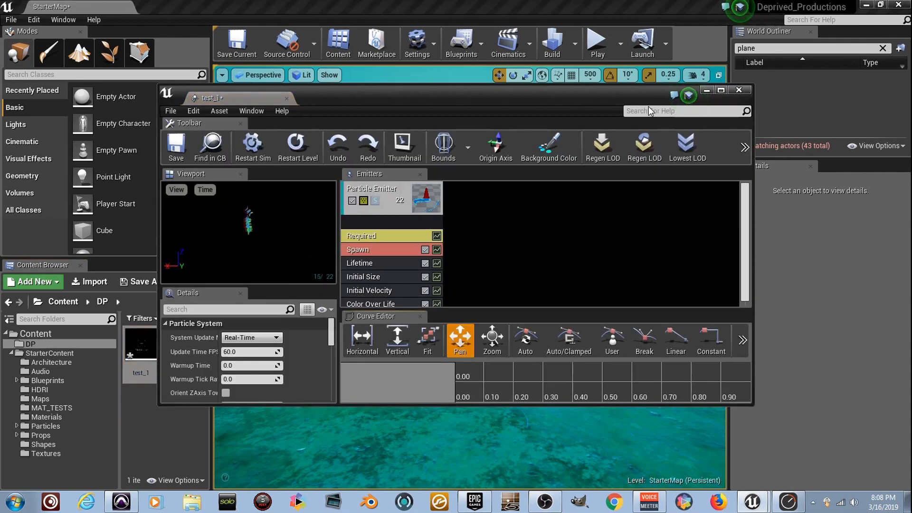
pyautogui.click(220, 21)
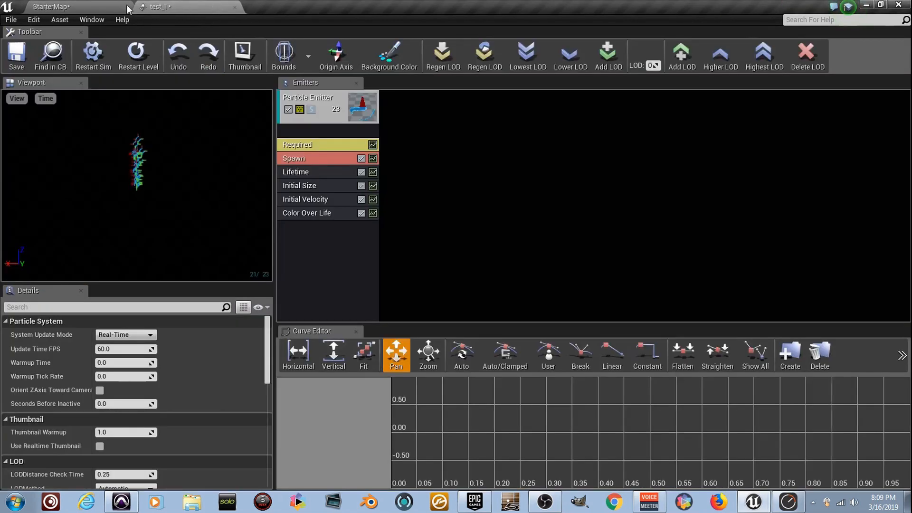
pyautogui.click(107, 6)
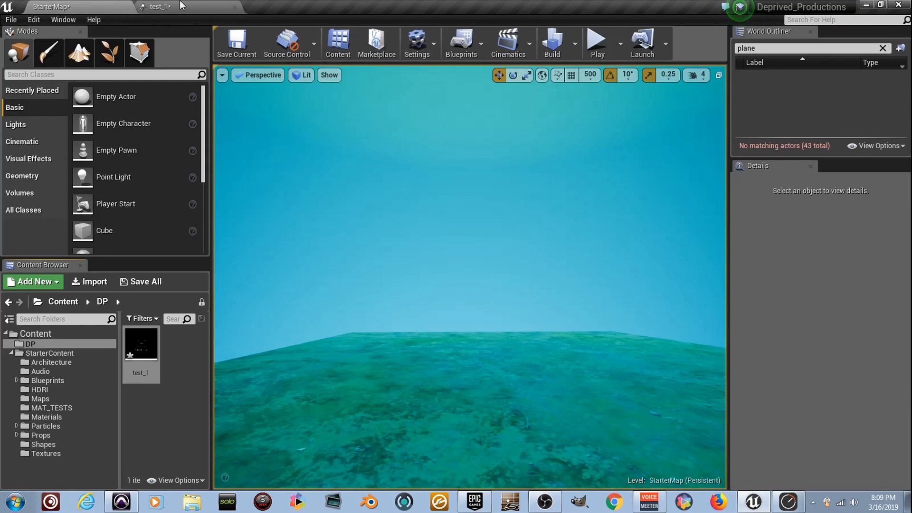
pyautogui.click(180, 2)
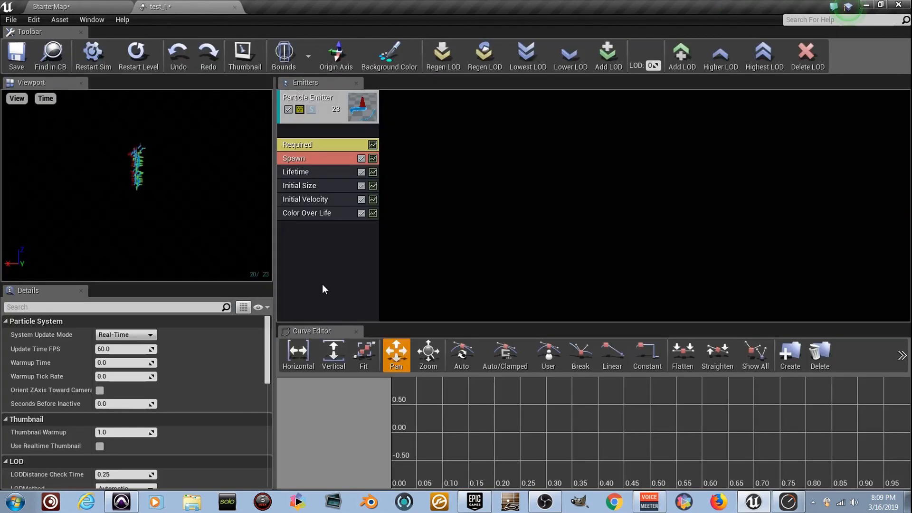
# Assign the M_Radial_Gradient material to the emitter in its Required module.
pyautogui.click(340, 143)
pyautogui.click(211, 344)
pyautogui.click(86, 224)
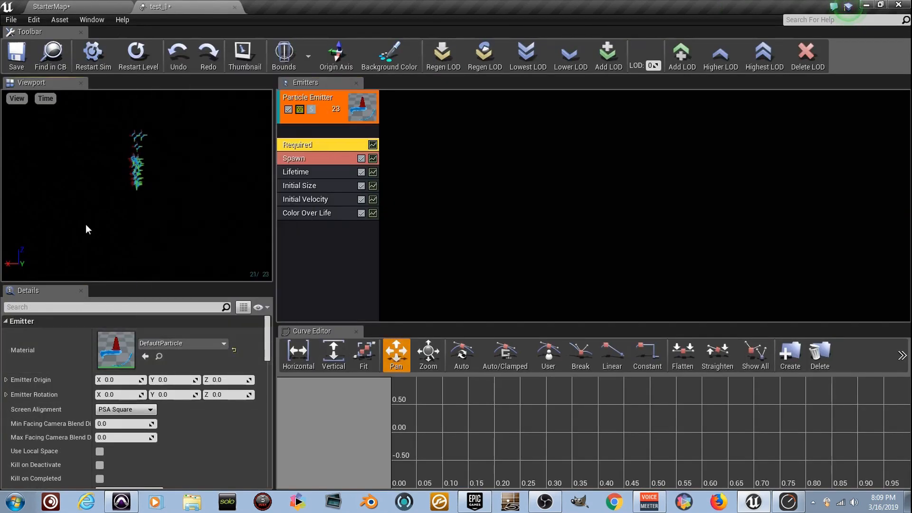
pyautogui.click(214, 341)
pyautogui.write('radial')
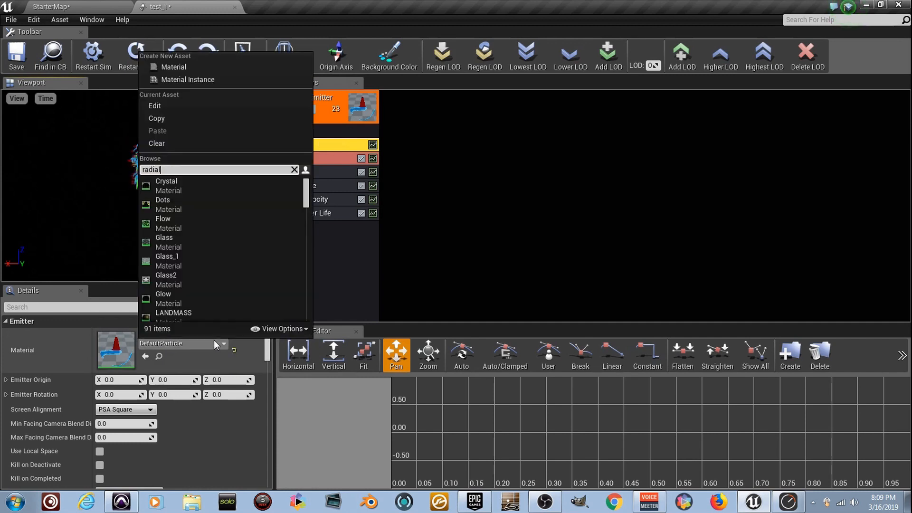
pyautogui.click(255, 180)
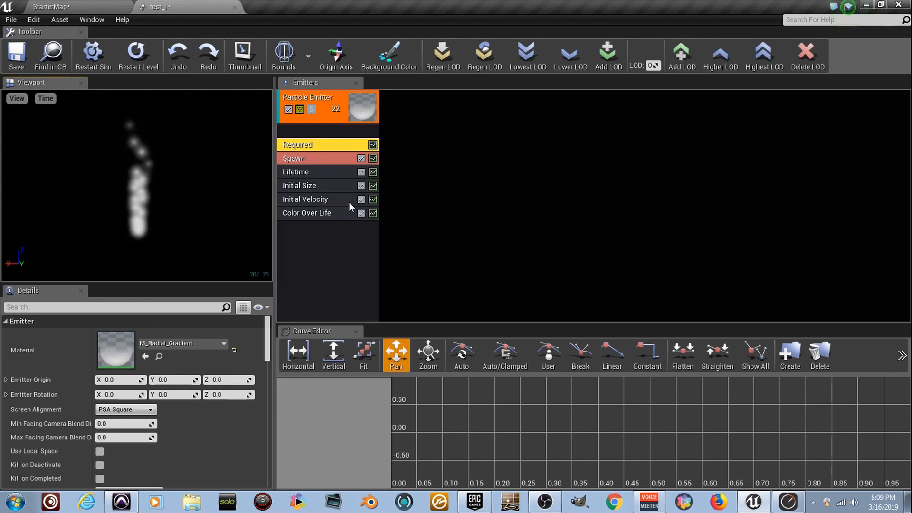
# Toggle the Initial Velocity module off and back on to compare the particle motion.
pyautogui.click(361, 200)
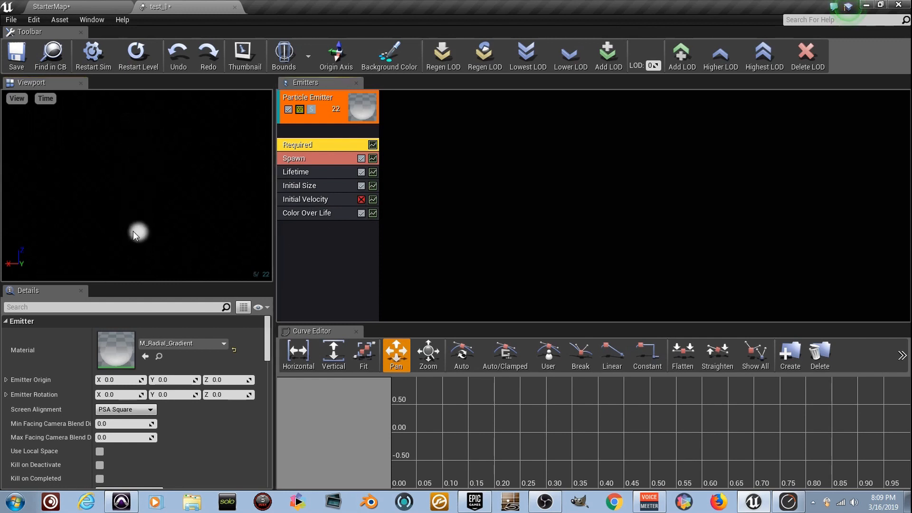
pyautogui.click(361, 200)
pyautogui.click(361, 199)
# Set the Initial Velocity module's maximum start velocity to X 0, Y 0, Z -400.
pyautogui.click(346, 200)
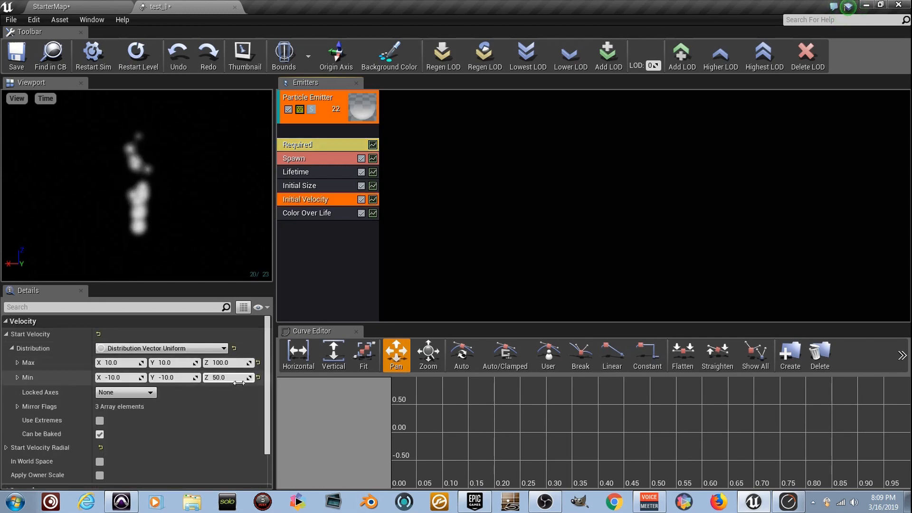
pyautogui.click(131, 363)
pyautogui.write('0')
pyautogui.press('Tab')
pyautogui.write('0')
pyautogui.press('Tab')
pyautogui.write('-400')
pyautogui.press('Tab')
# Set the minimum start velocity to X 0, Y 0, Z -200.
pyautogui.write('0')
pyautogui.press('Tab')
pyautogui.write('0')
pyautogui.press('Tab')
pyautogui.write('-')
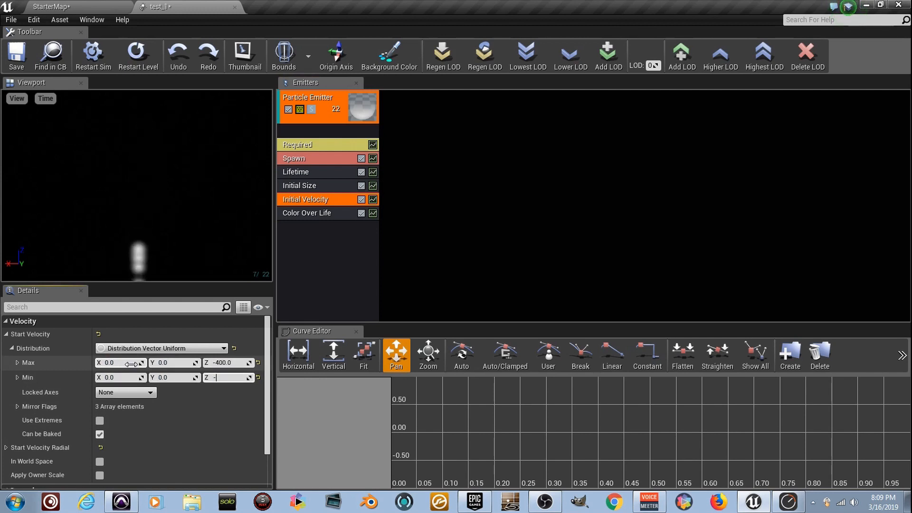
pyautogui.write('200')
pyautogui.press('Return')
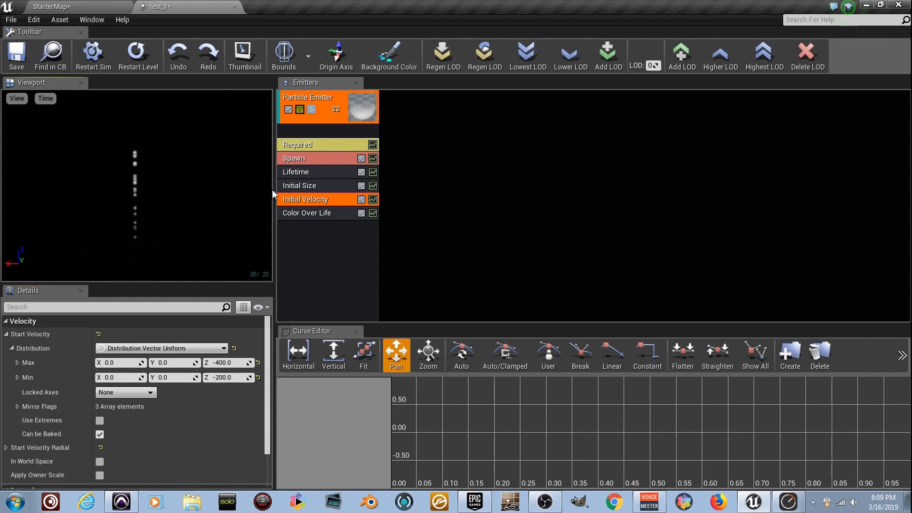
# Set both the minimum and maximum particle lifetime to 3.0 in the Lifetime module.
pyautogui.click(333, 174)
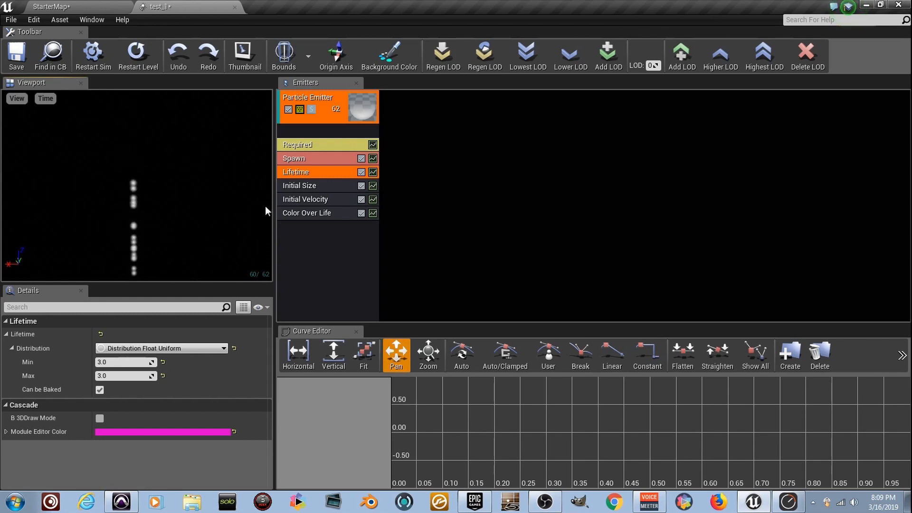
# Add an Initial Location module to the particle emitter.
pyautogui.rightClick(326, 236)
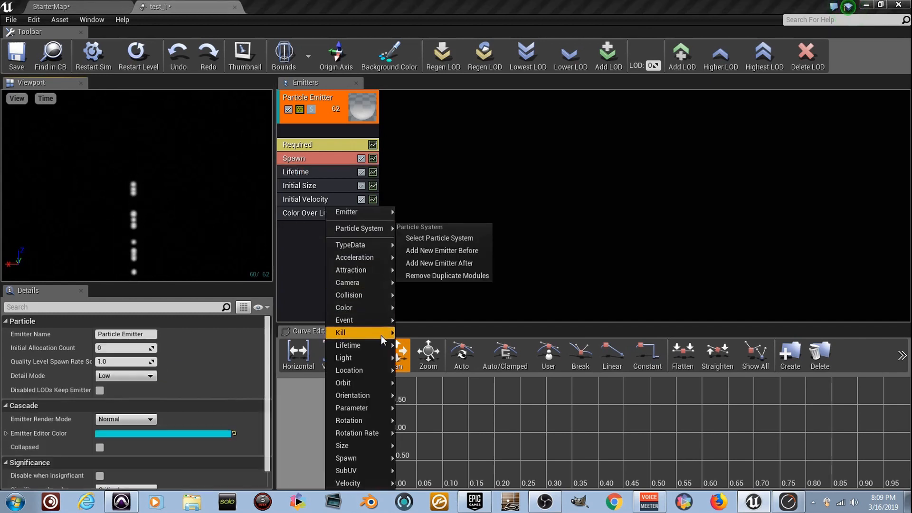
pyautogui.click(317, 281)
pyautogui.rightClick(330, 235)
pyautogui.moveTo(338, 233)
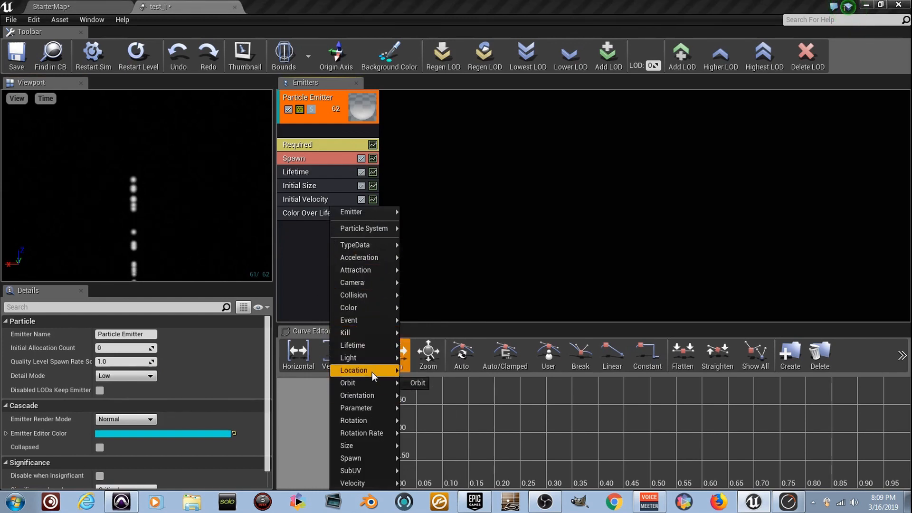
pyautogui.moveTo(372, 371)
pyautogui.click(461, 292)
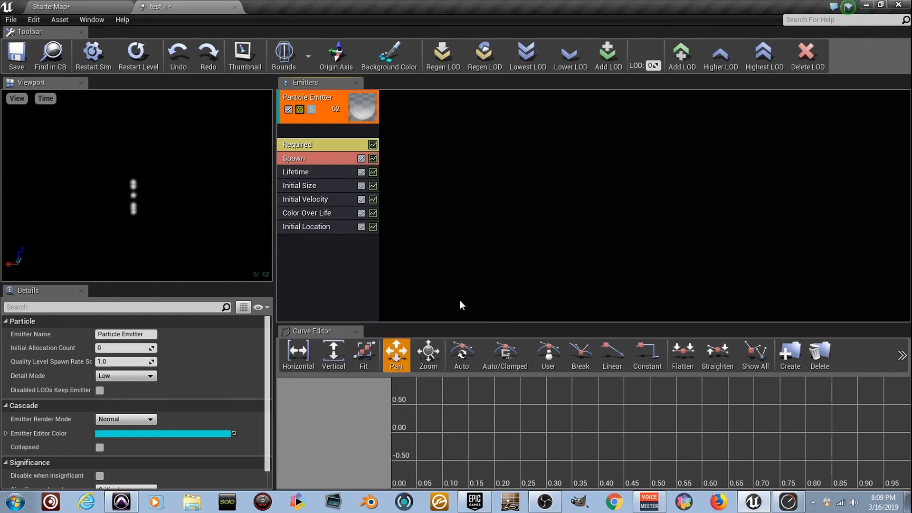
# Set the Initial Location distribution to a maximum of 20 and a minimum of -20 on X and Y, with Z at 0.
pyautogui.click(330, 227)
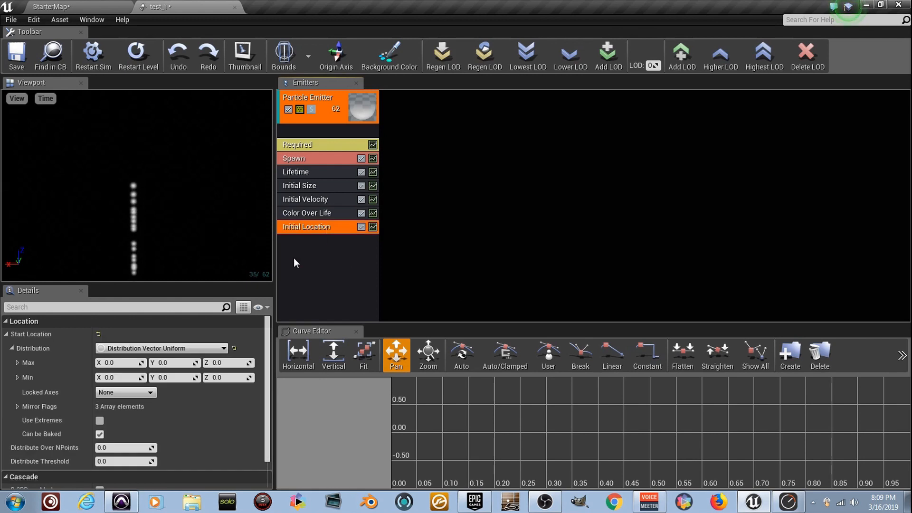
pyautogui.click(127, 363)
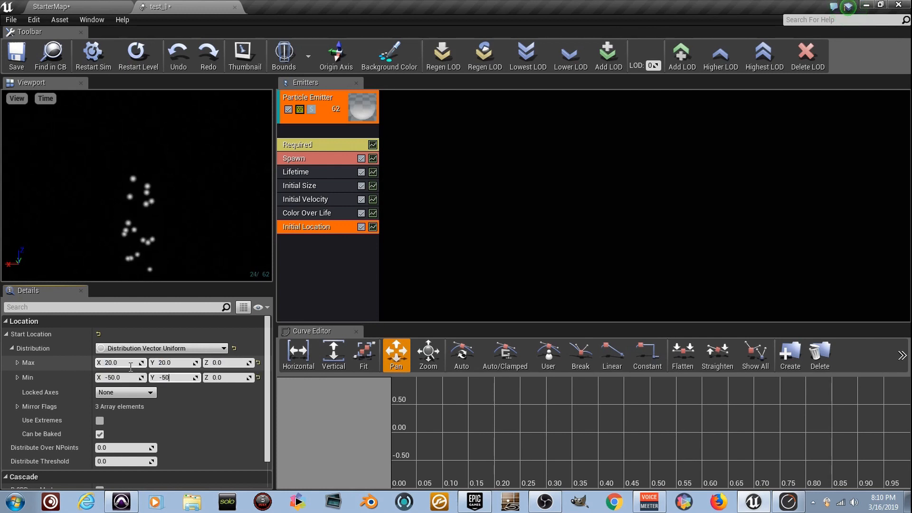
pyautogui.click(124, 377)
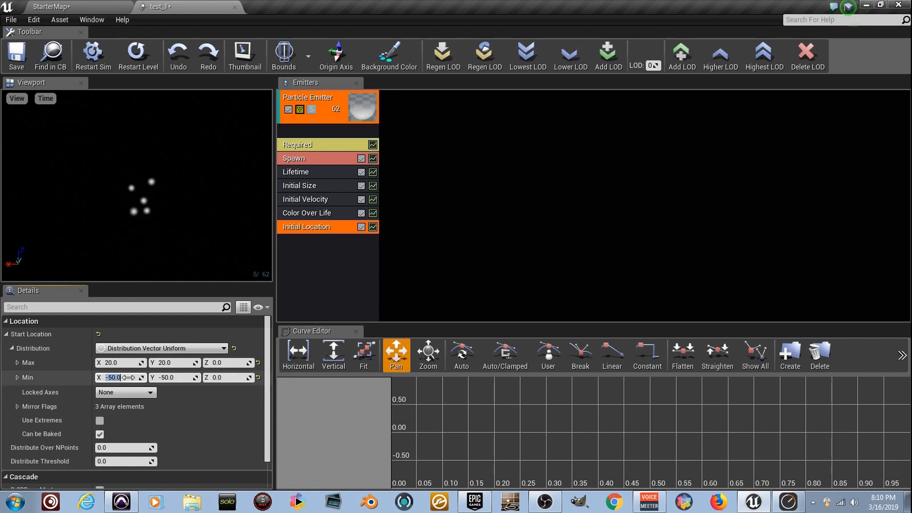
pyautogui.write('-20')
pyautogui.press('Tab')
pyautogui.write('-20')
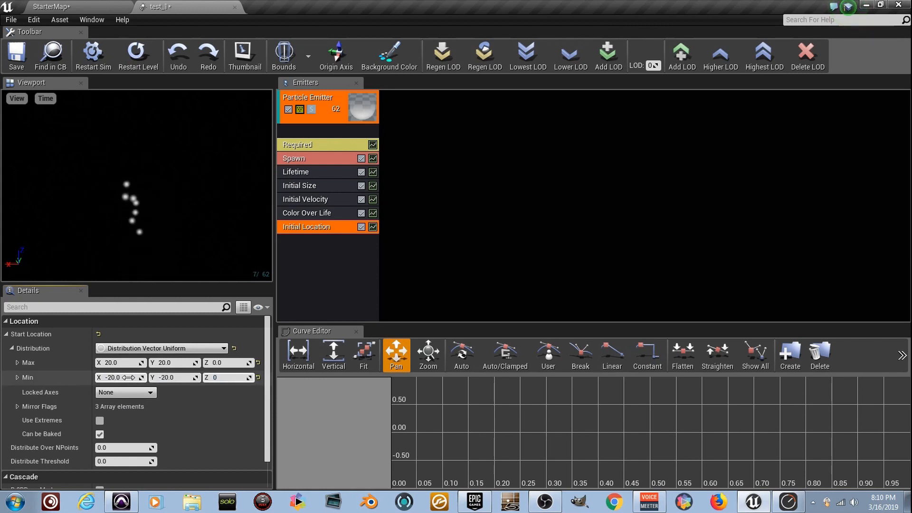
pyautogui.click(196, 187)
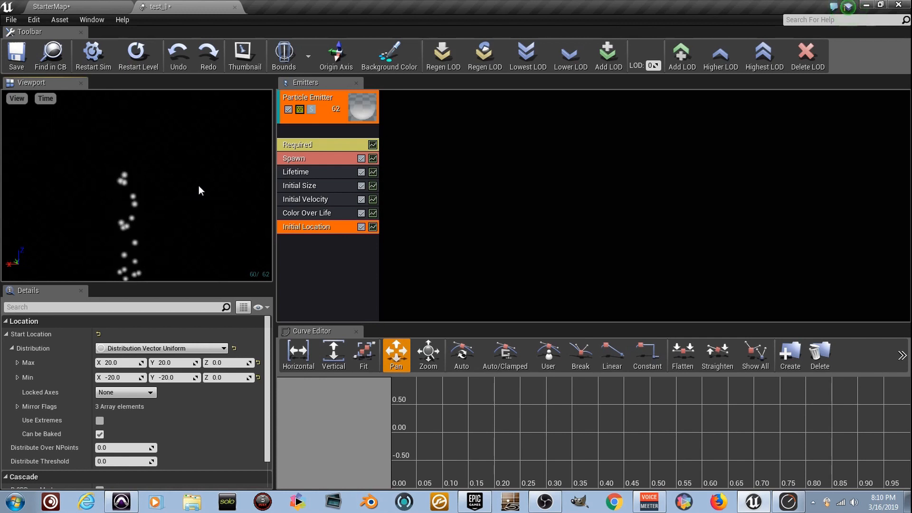
# Convert the emitter to GPU particles by adding GPU Sprites type data.
pyautogui.rightClick(338, 132)
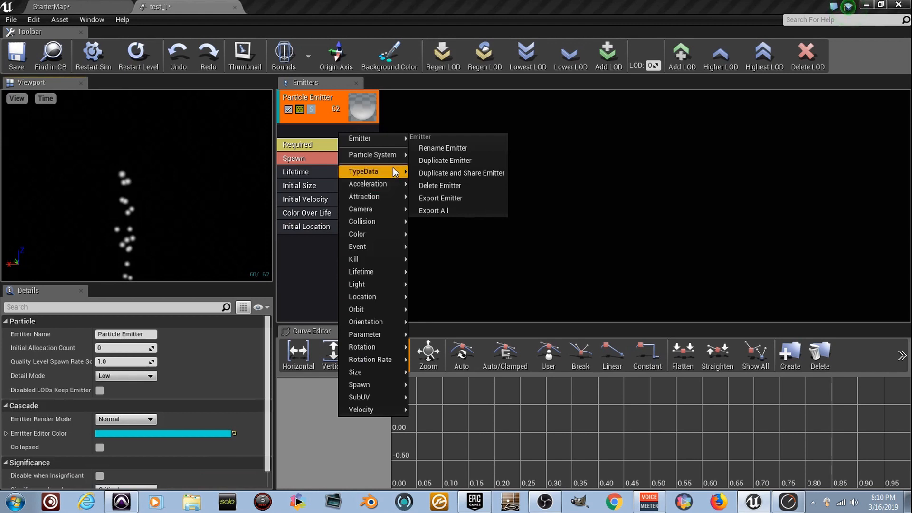
pyautogui.moveTo(394, 172)
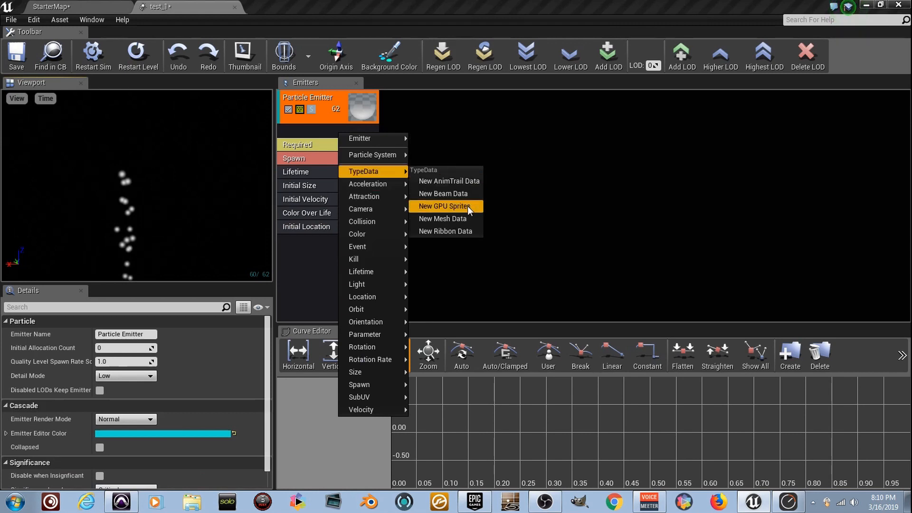
pyautogui.click(449, 206)
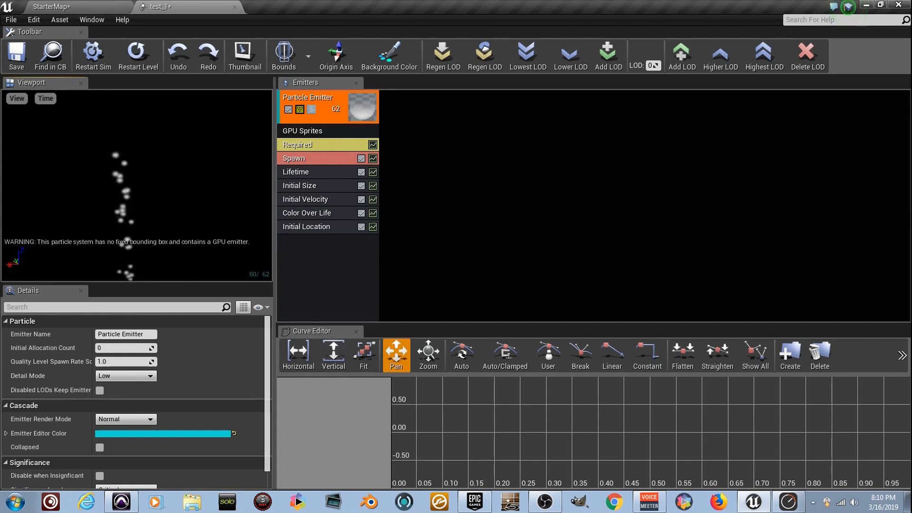
# Set the Spawn module's constant rate to 200.
pyautogui.click(334, 158)
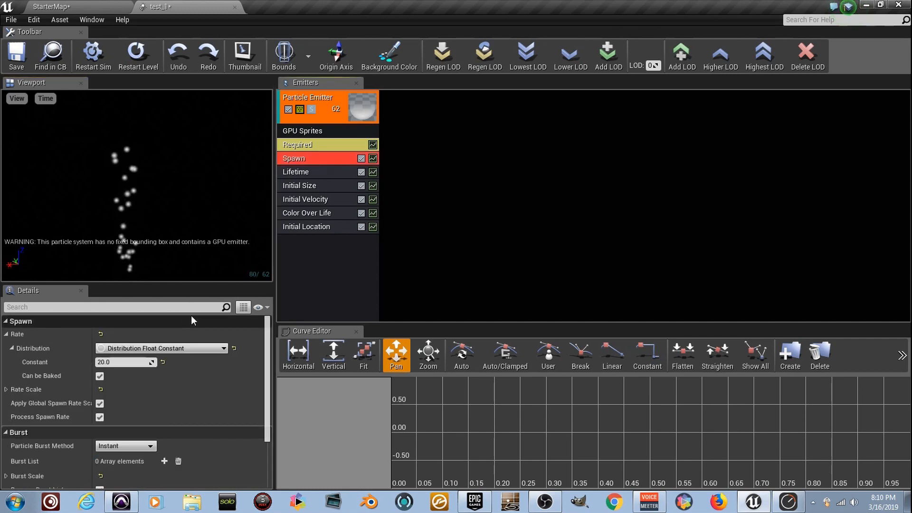
pyautogui.click(144, 366)
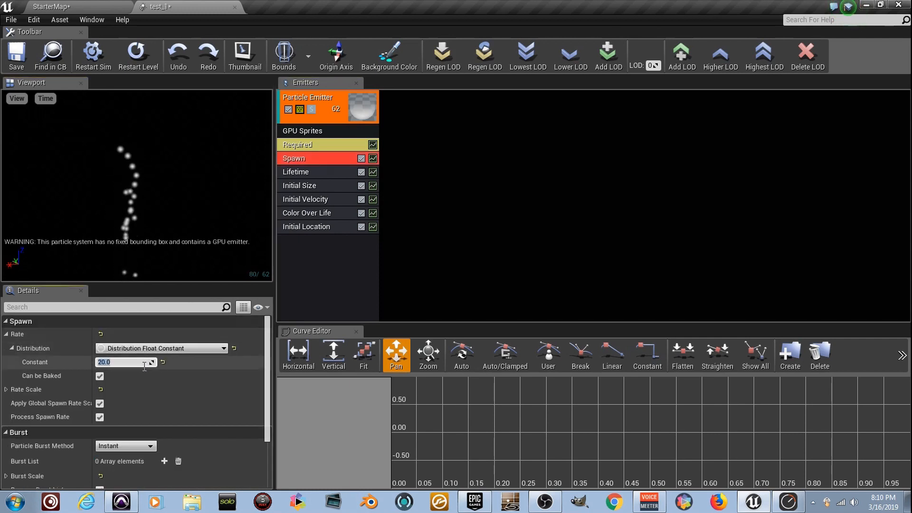
pyautogui.write('10')
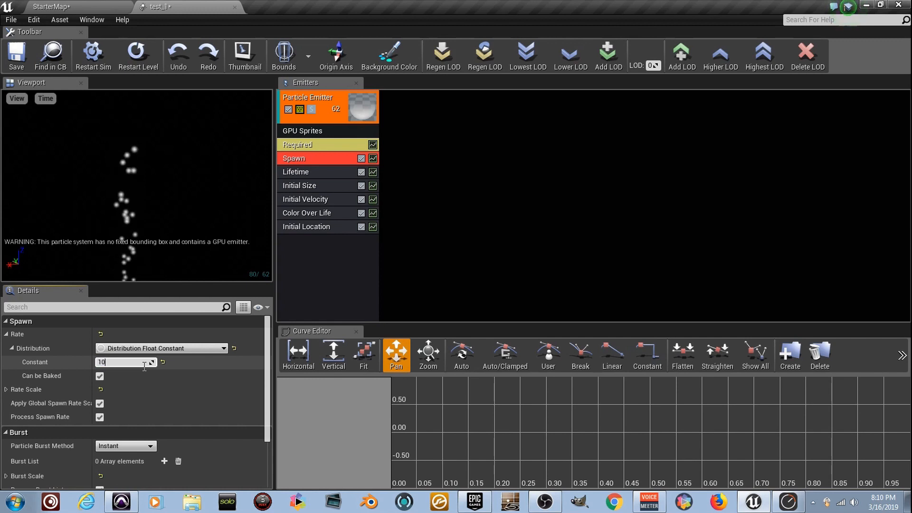
pyautogui.write('200')
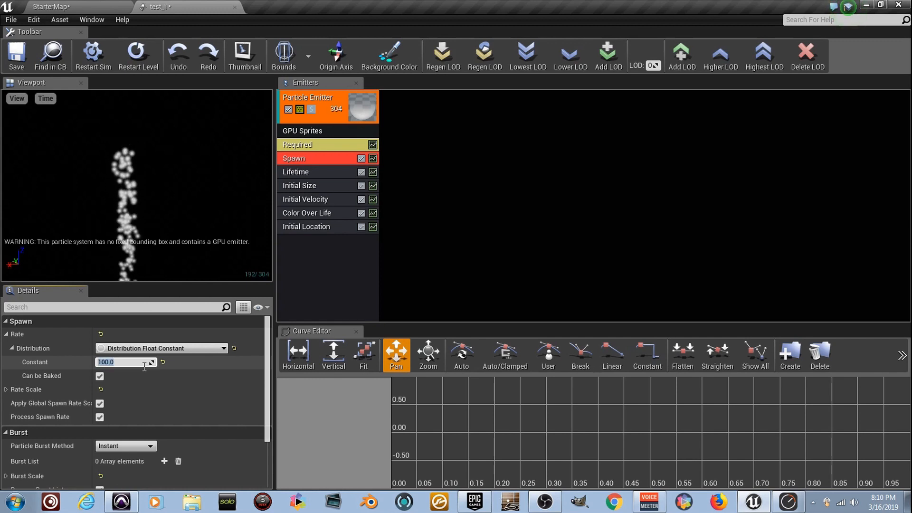
pyautogui.press('Return')
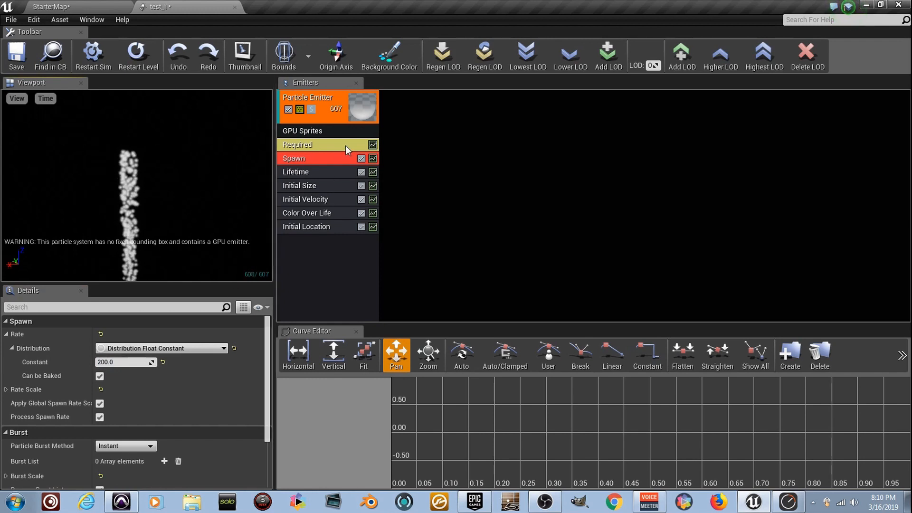
# Change the emitter's screen alignment to PSA Velocity in the Required module.
pyautogui.moveTo(224, 161); pyautogui.dragTo(226, 112)
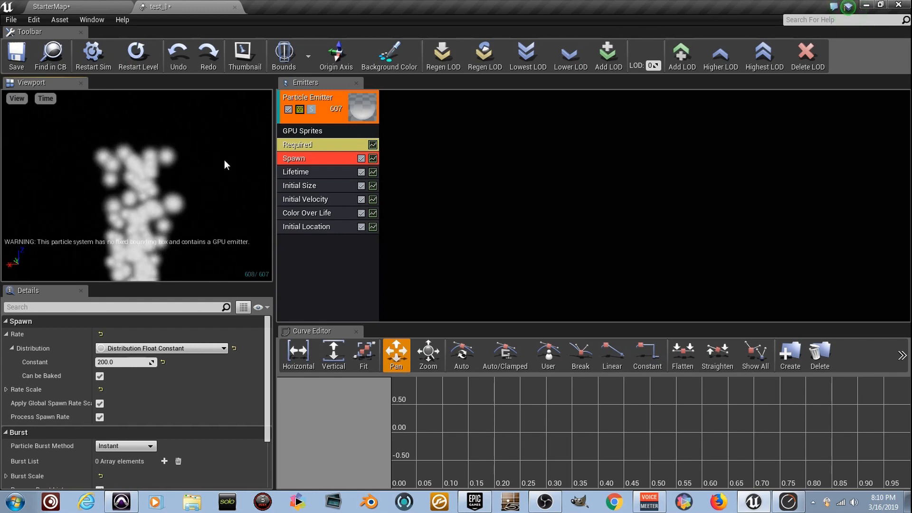
pyautogui.click(333, 149)
pyautogui.scroll(-4, 185, 442)
pyautogui.scroll(2, 193, 459)
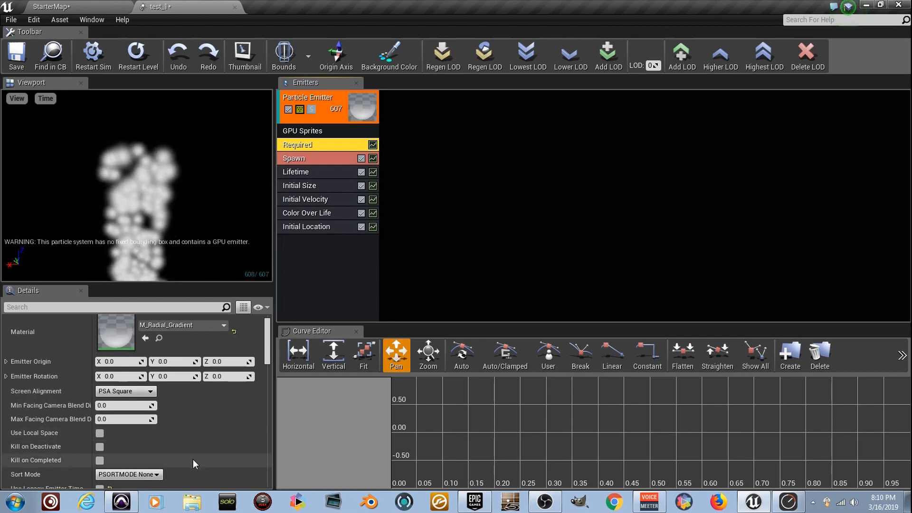
pyautogui.scroll(1, 160, 429)
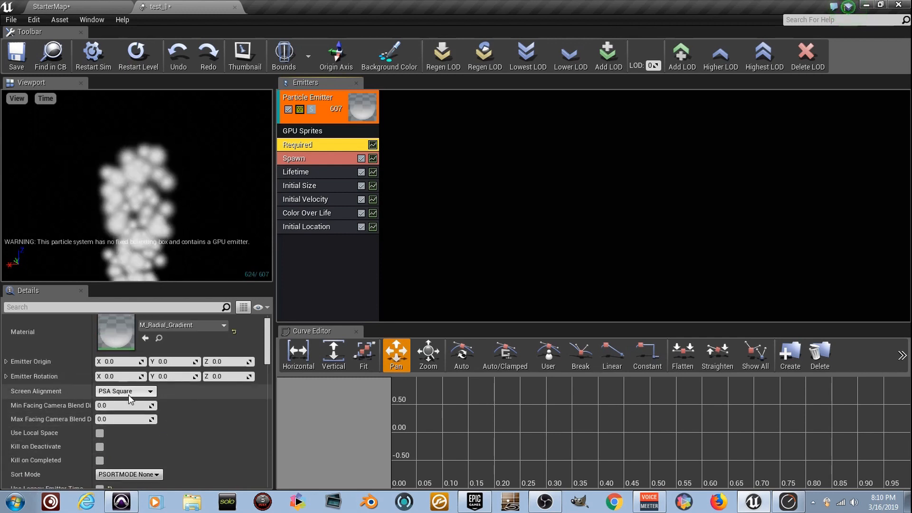
pyautogui.click(145, 392)
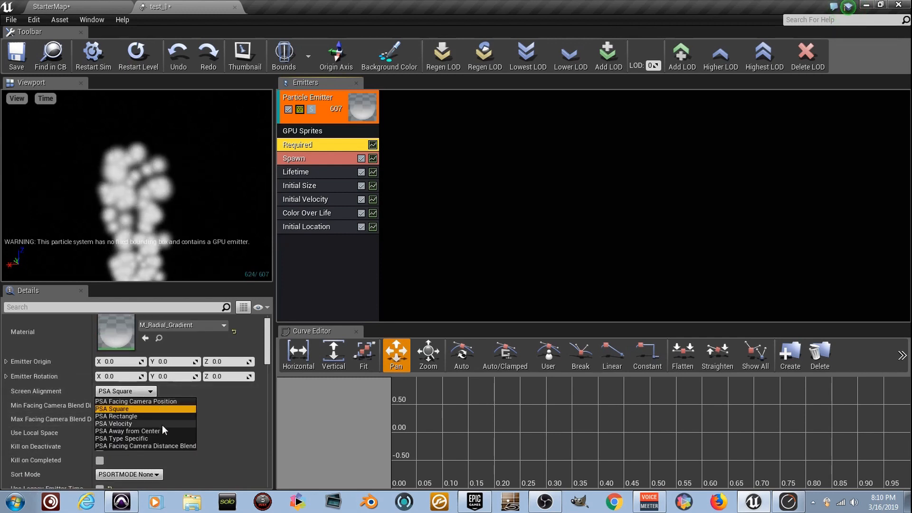
pyautogui.click(162, 423)
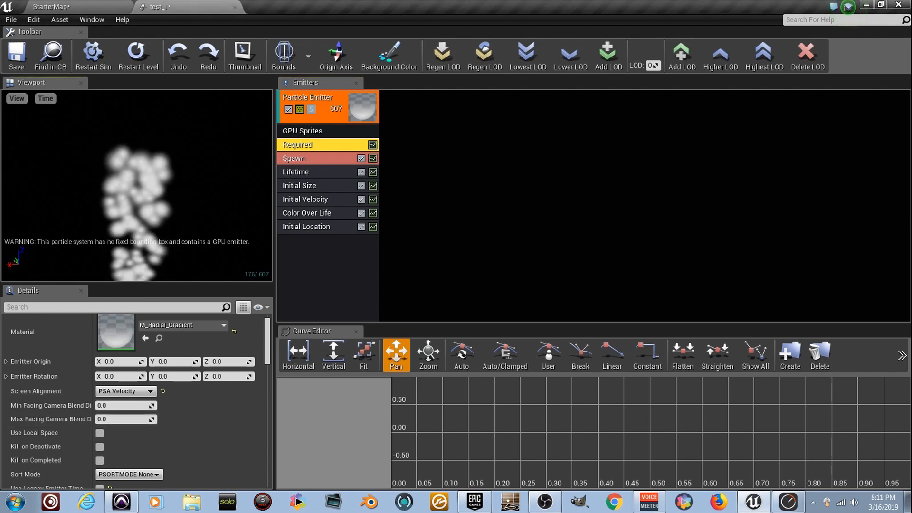
# Set the Initial Size distribution's maximum and minimum both to X 10, Y 200 and Z 0.
pyautogui.click(335, 186)
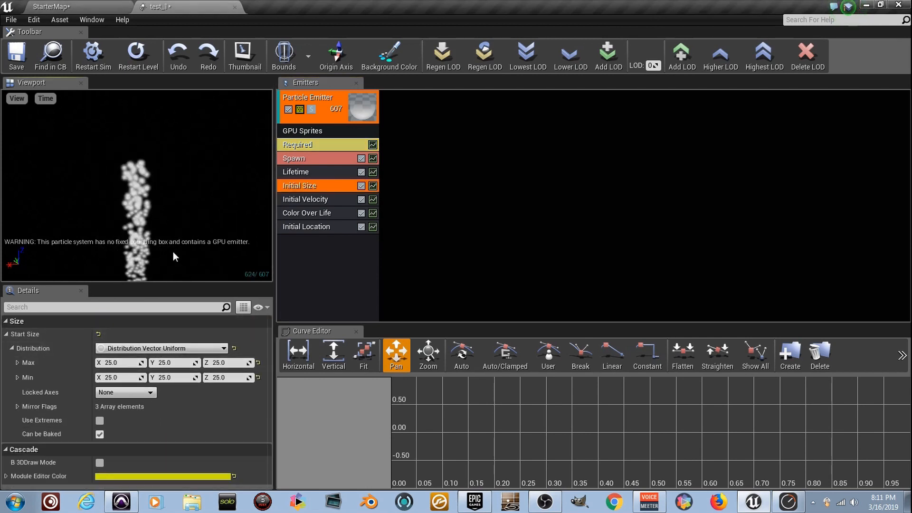
pyautogui.click(124, 363)
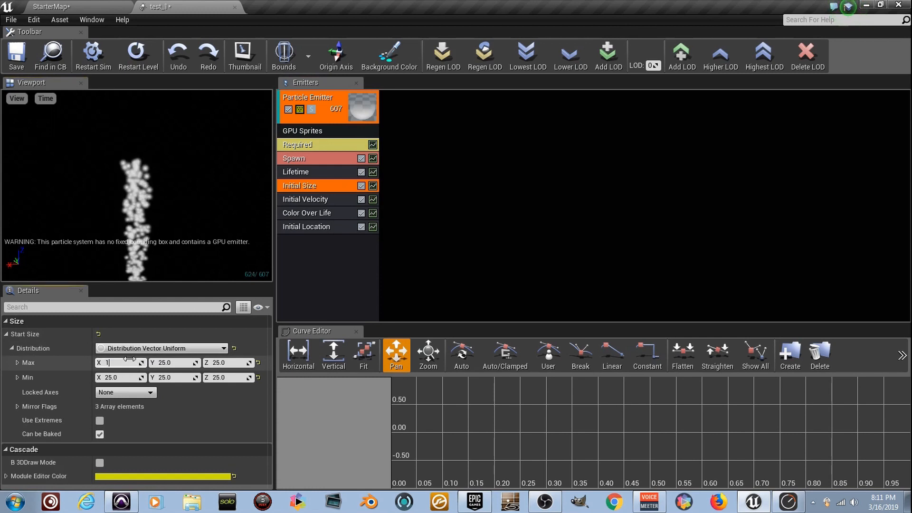
pyautogui.write('10')
pyautogui.press('Tab')
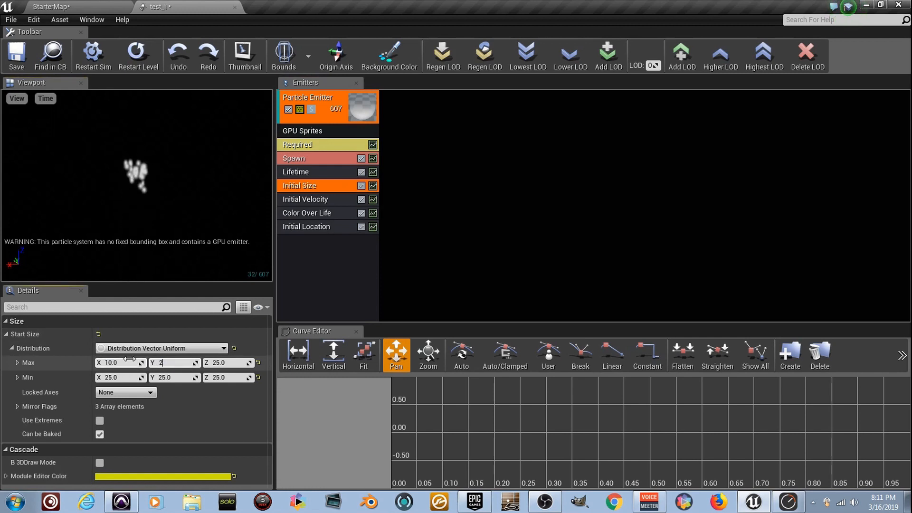
pyautogui.press('Tab')
pyautogui.write('0')
pyautogui.press('Tab')
pyautogui.write('10')
pyautogui.press('Tab')
pyautogui.write('200')
pyautogui.press('Tab')
pyautogui.write('0')
pyautogui.press('Return')
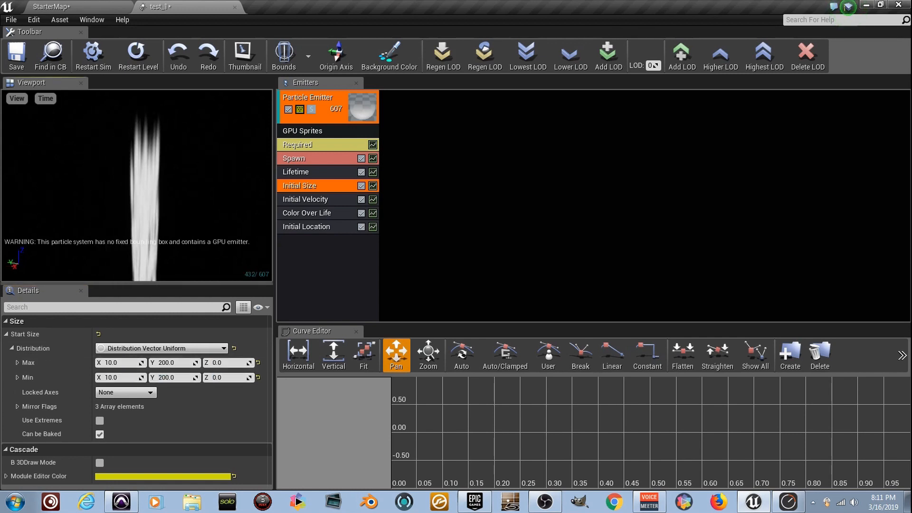
# Try a much lower constant rate in the Spawn module and restore it to 200.
pyautogui.click(342, 159)
pyautogui.click(139, 361)
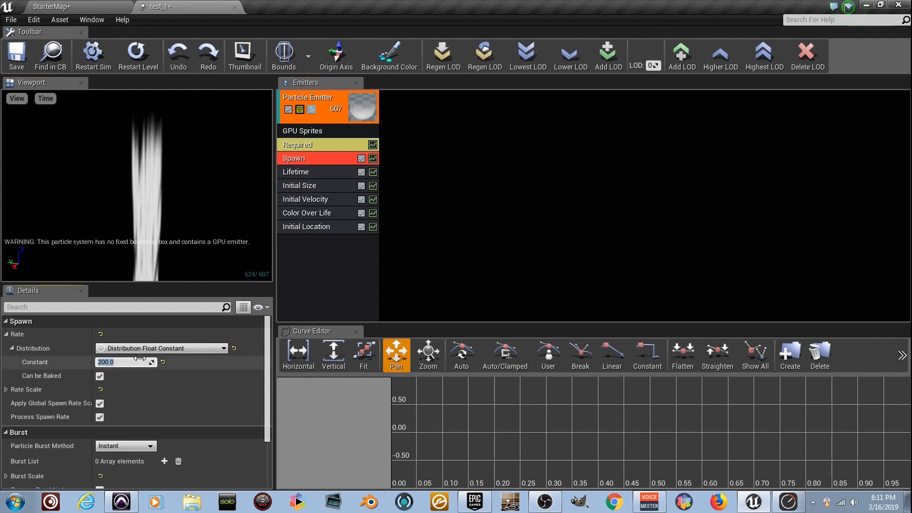
pyautogui.press('Return')
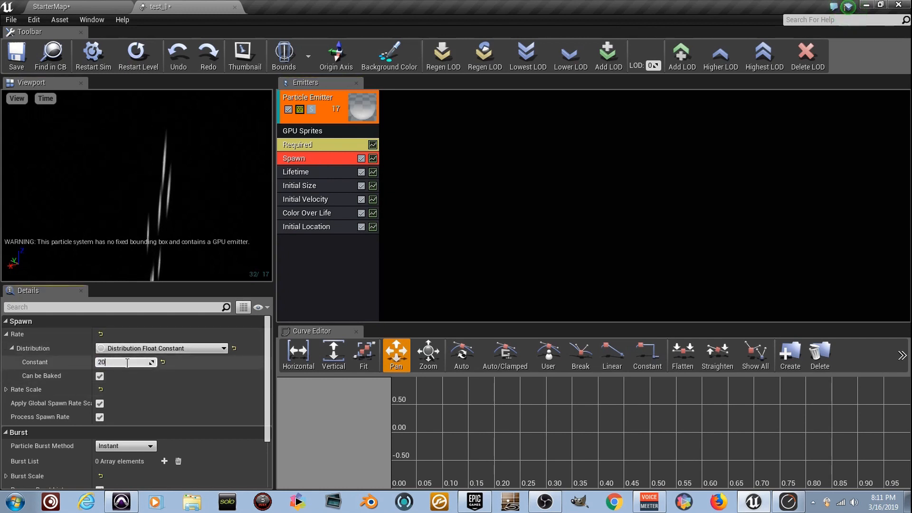
pyautogui.moveTo(177, 185)
pyautogui.mouseDown()
pyautogui.moveTo(266, 190)
pyautogui.moveTo(174, 189)
pyautogui.mouseUp()
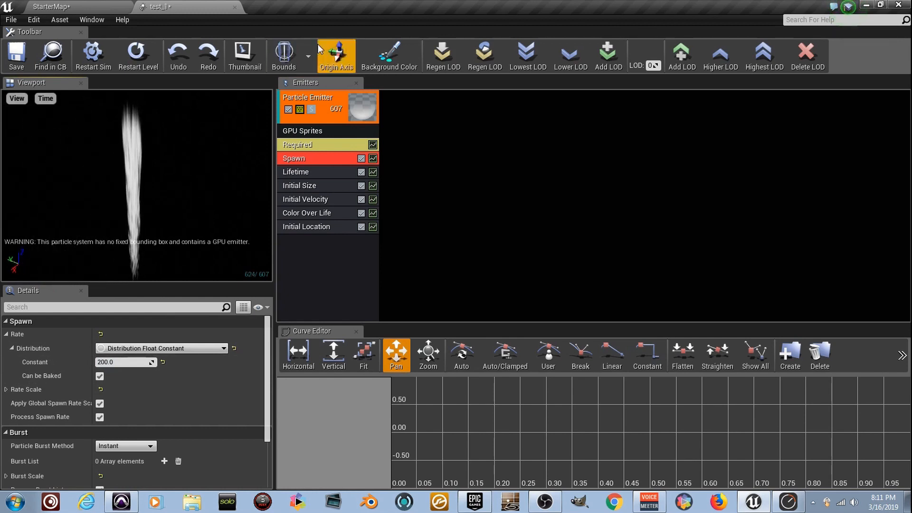
# Set fixed bounds for the particle system and restart the simulation.
pyautogui.click(307, 57)
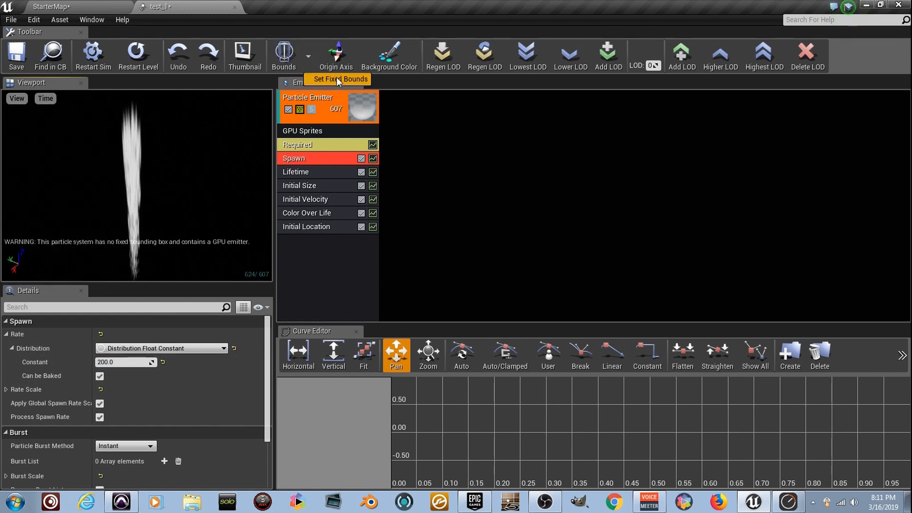
pyautogui.click(339, 80)
pyautogui.click(93, 61)
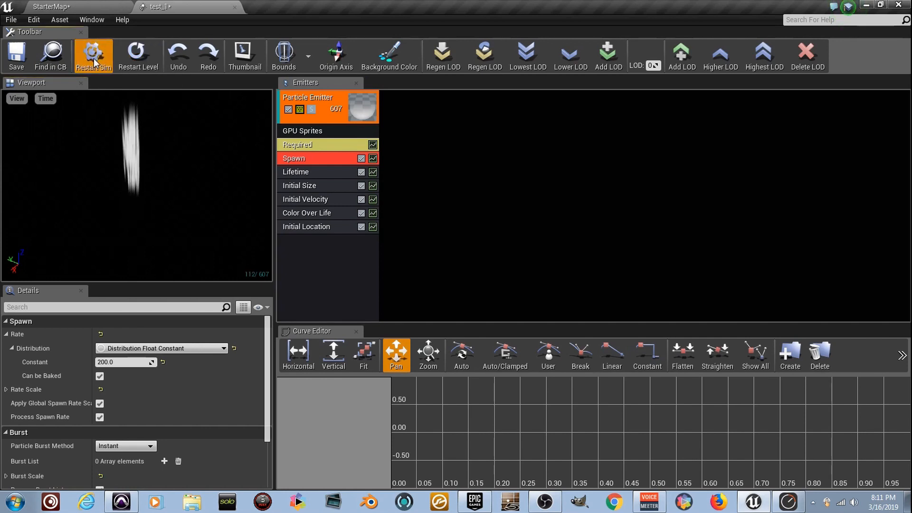
# Place the test_1 particle system in the StarterMap level and raise it above the ground to about 3590 on Z.
pyautogui.click(90, 6)
pyautogui.moveTo(145, 351); pyautogui.dragTo(473, 71)
pyautogui.moveTo(473, 71)
pyautogui.mouseDown(button='right')
pyautogui.moveTo(473, 114)
pyautogui.moveTo(477, 81)
pyautogui.mouseUp(button='right')
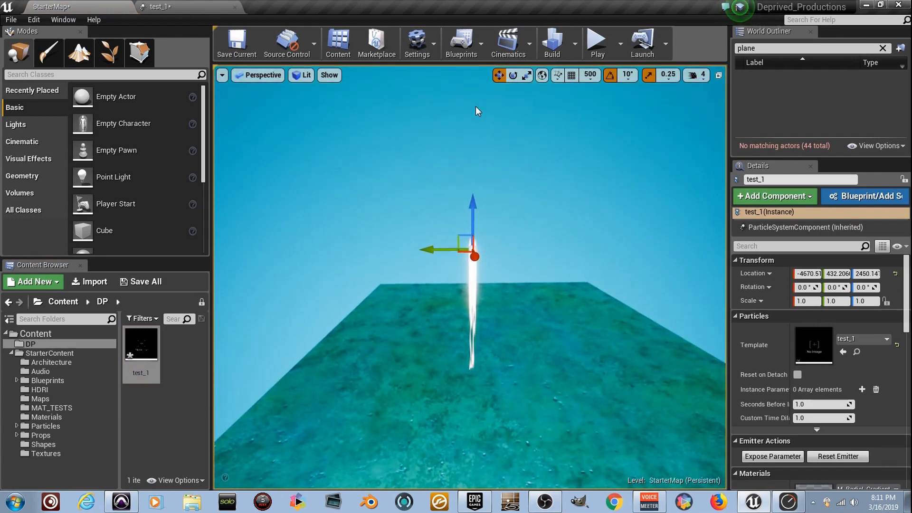
pyautogui.moveTo(471, 204); pyautogui.dragTo(473, 82)
pyautogui.moveTo(478, 164); pyautogui.dragTo(478, 118, button='right')
pyautogui.moveTo(474, 207); pyautogui.dragTo(475, 138)
pyautogui.moveTo(475, 138); pyautogui.dragTo(475, 47, button='right')
# Examine the falling particle stream in the level from below the emitter.
pyautogui.press('s')
pyautogui.press('w')
pyautogui.press('w')
pyautogui.press('w')
pyautogui.press('s')
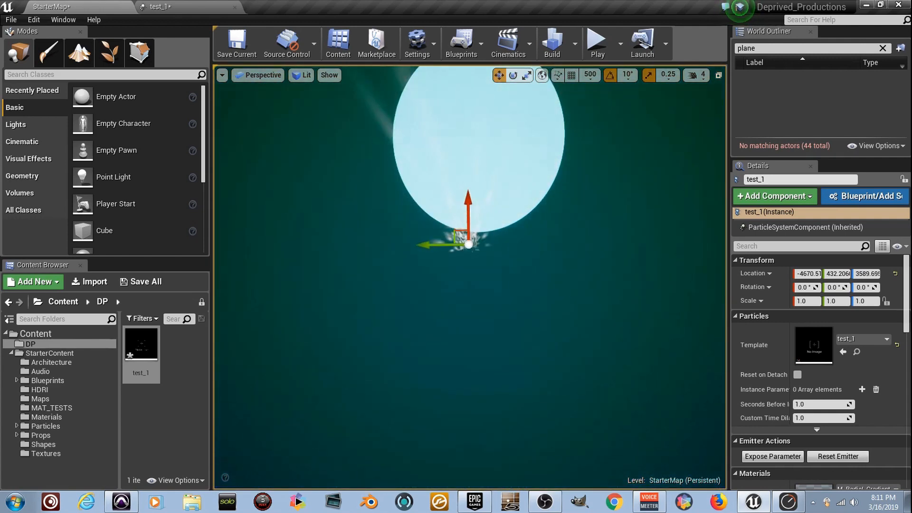
pyautogui.press('s')
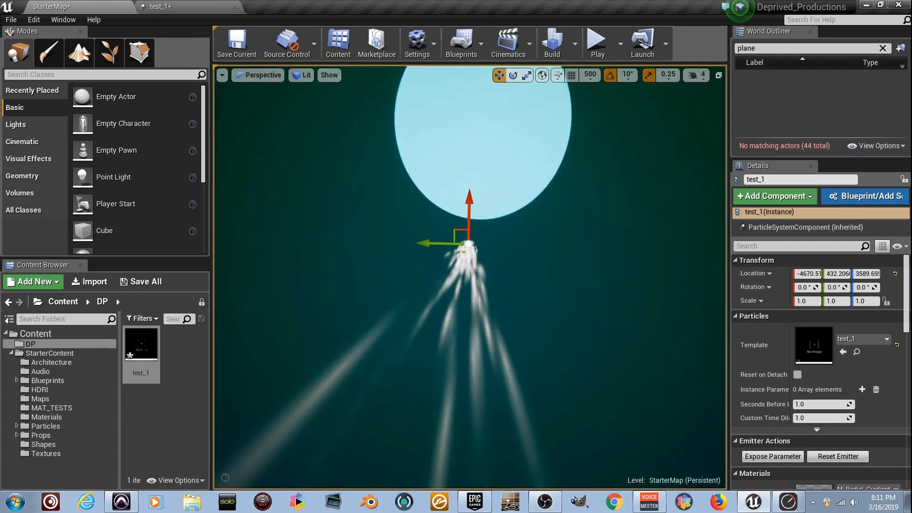
pyautogui.moveTo(475, 47); pyautogui.dragTo(476, 74, button='right')
pyautogui.press('s')
# Duplicate the placed emitter twice along the Y axis to form a row of three falling streams.
pyautogui.moveTo(499, 173); pyautogui.dragTo(499, 246, button='right')
pyautogui.keyDown('alt'); pyautogui.moveTo(440, 199); pyautogui.dragTo(511, 196); pyautogui.keyUp('alt')
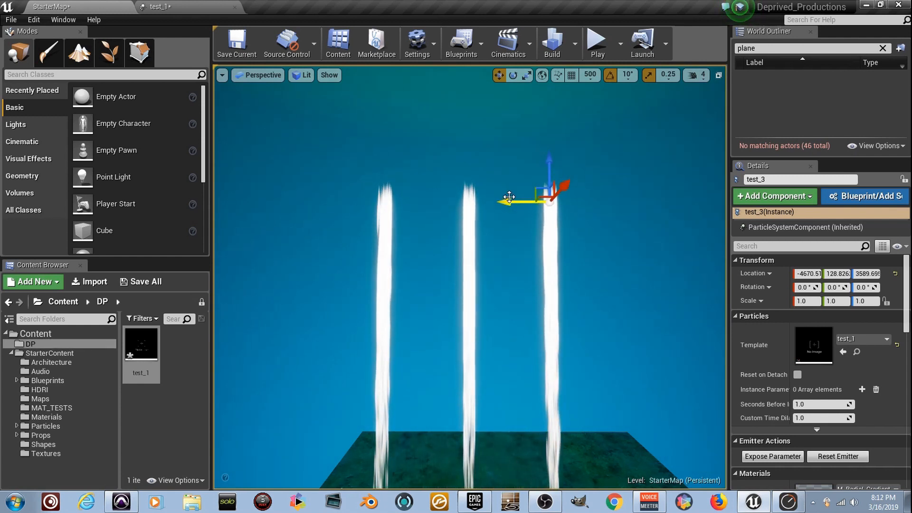
pyautogui.moveTo(539, 185); pyautogui.dragTo(545, 229, button='right')
pyautogui.moveTo(470, 278); pyautogui.dragTo(471, 247, button='right')
pyautogui.press('s')
pyautogui.scroll(3, 533, 266)
pyautogui.moveTo(532, 281); pyautogui.dragTo(532, 252, button='middle')
pyautogui.scroll(3, 531, 283)
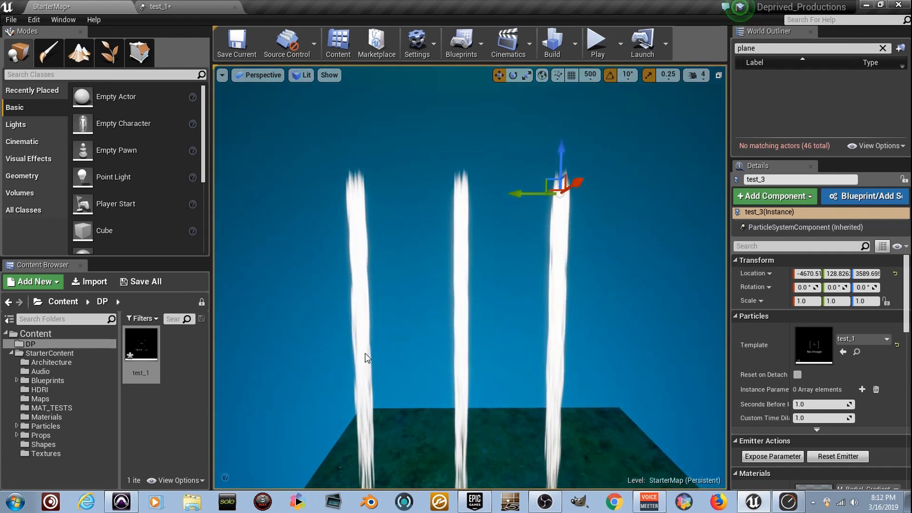
# Add a third point to the constant curve of test_1's Color Over Life module.
pyautogui.click(160, 7)
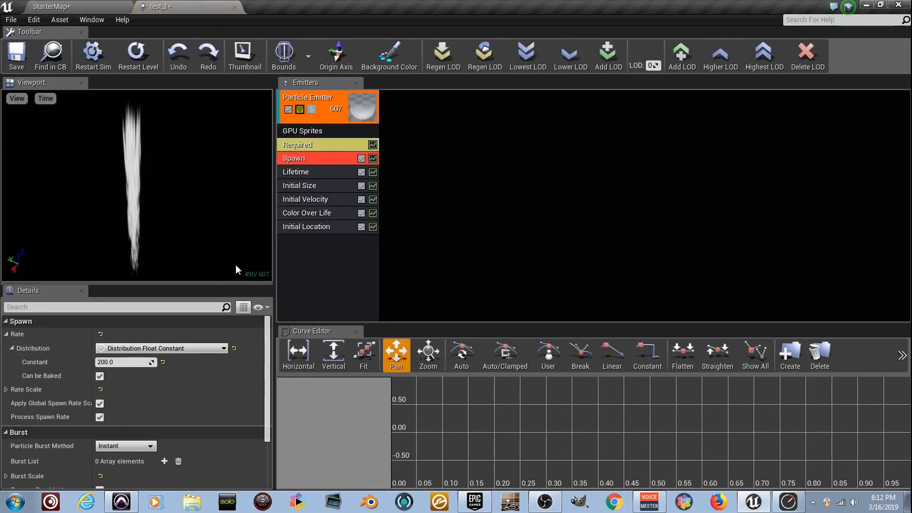
pyautogui.click(334, 215)
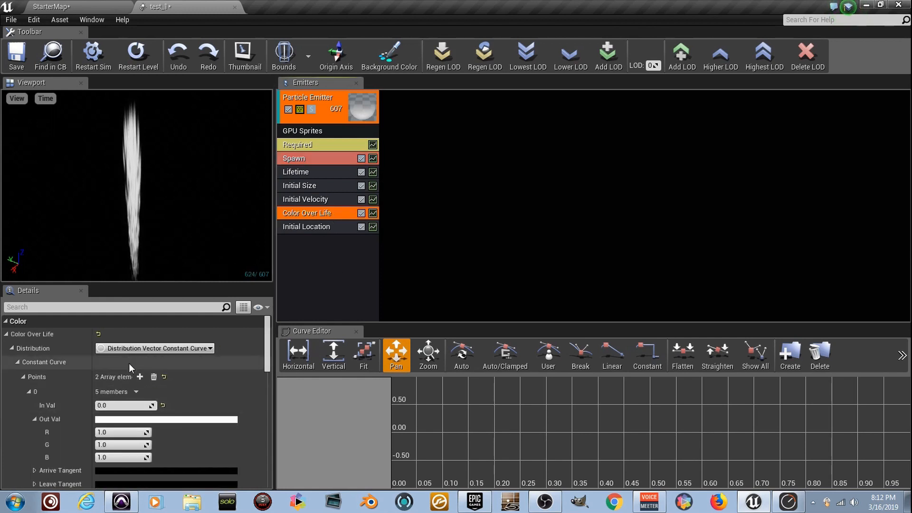
pyautogui.scroll(-3, 151, 404)
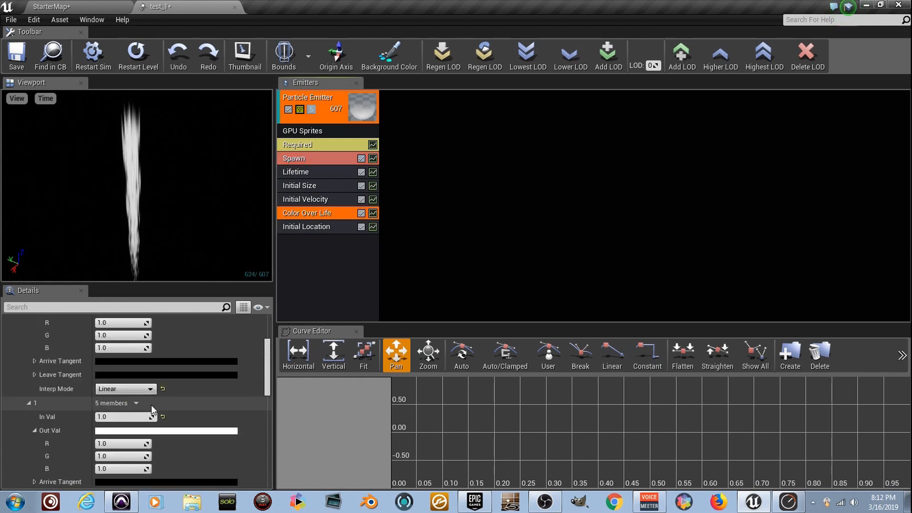
pyautogui.scroll(3, 151, 404)
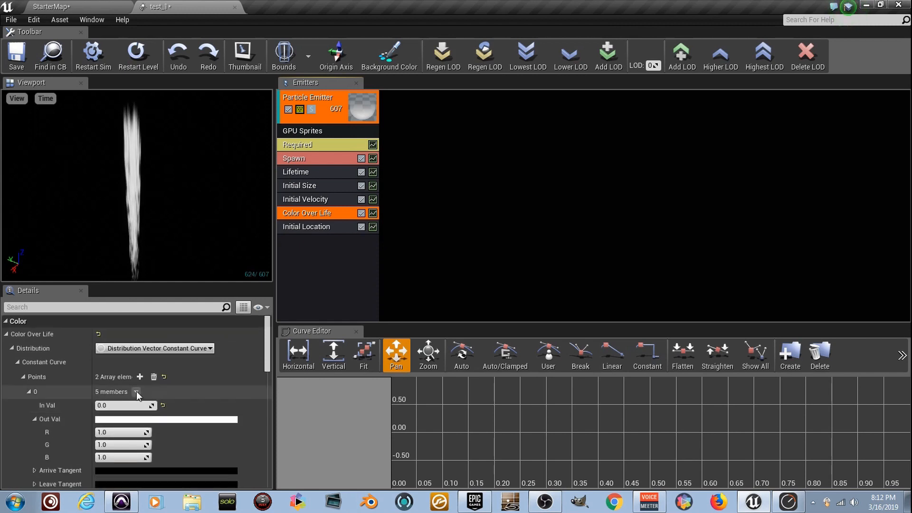
pyautogui.click(140, 377)
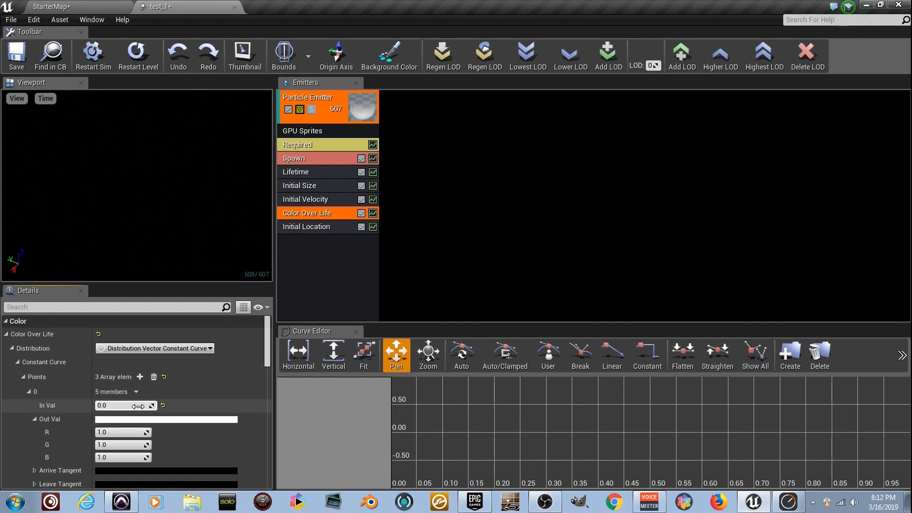
pyautogui.scroll(-3, 157, 413)
pyautogui.scroll(2, 135, 393)
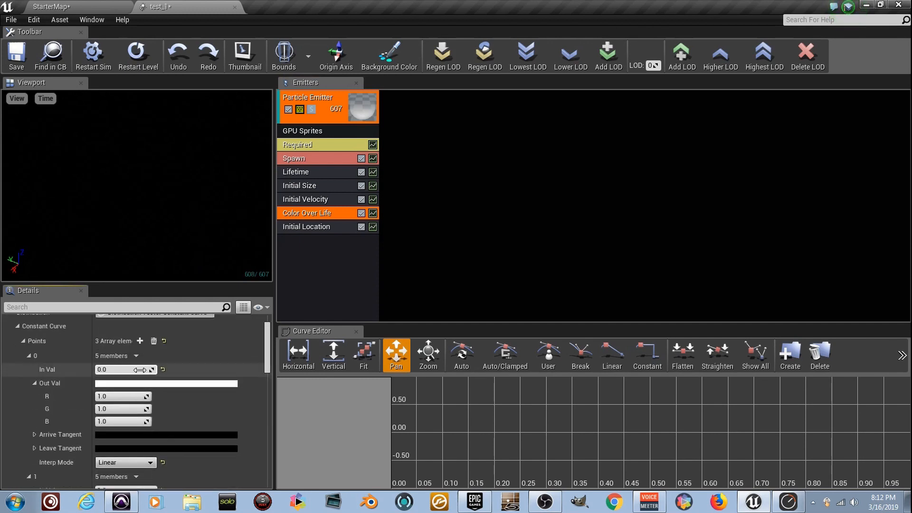
pyautogui.scroll(-2, 140, 369)
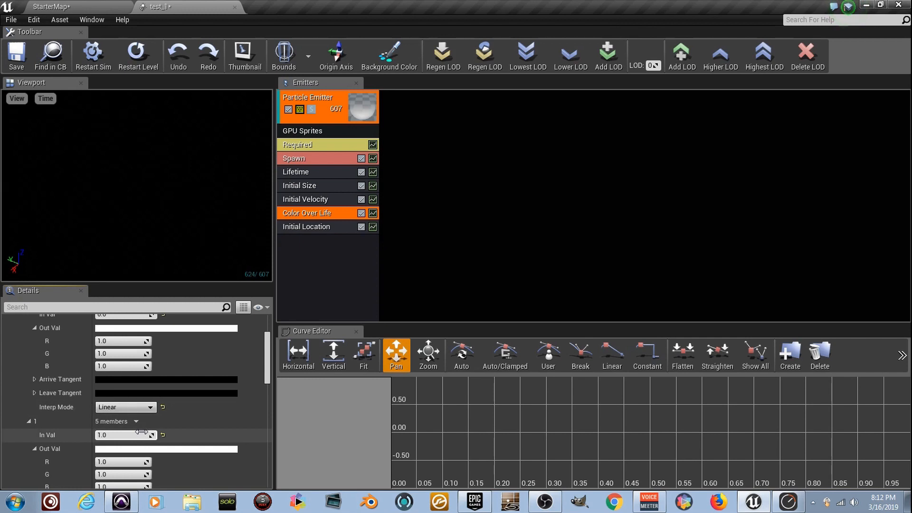
pyautogui.scroll(-5, 141, 430)
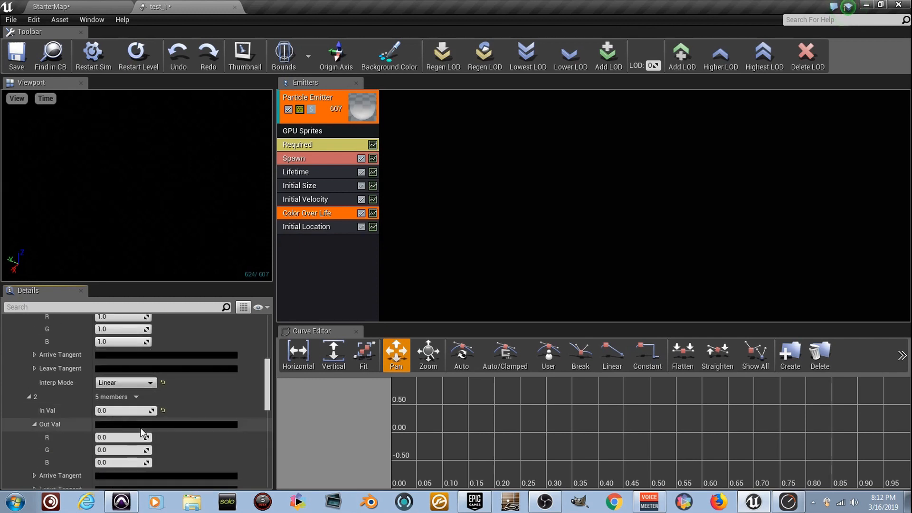
# Set the Out Val color of curve point 0 to green, with R 0.224, G 1.0 and B 0.0.
pyautogui.scroll(7, 141, 427)
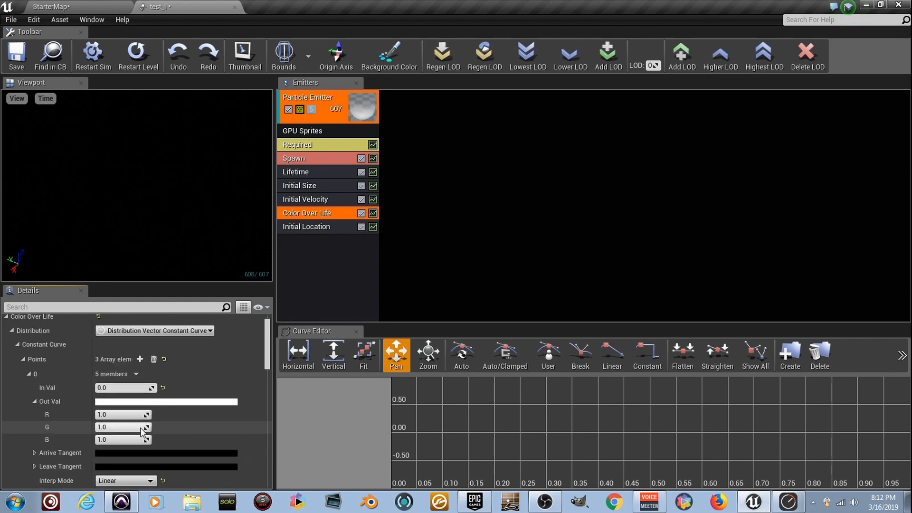
pyautogui.click(152, 402)
pyautogui.moveTo(213, 276); pyautogui.dragTo(208, 338)
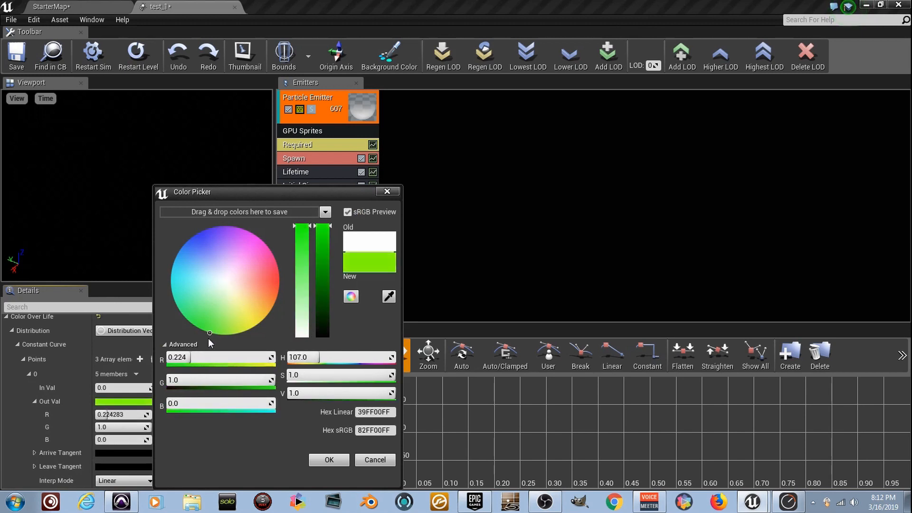
pyautogui.click(328, 459)
# Set curve point 1 to an In Val of 0.5 and a blue Out Val with R 0.0, G 0.008 and B 1.0.
pyautogui.scroll(-3, 164, 378)
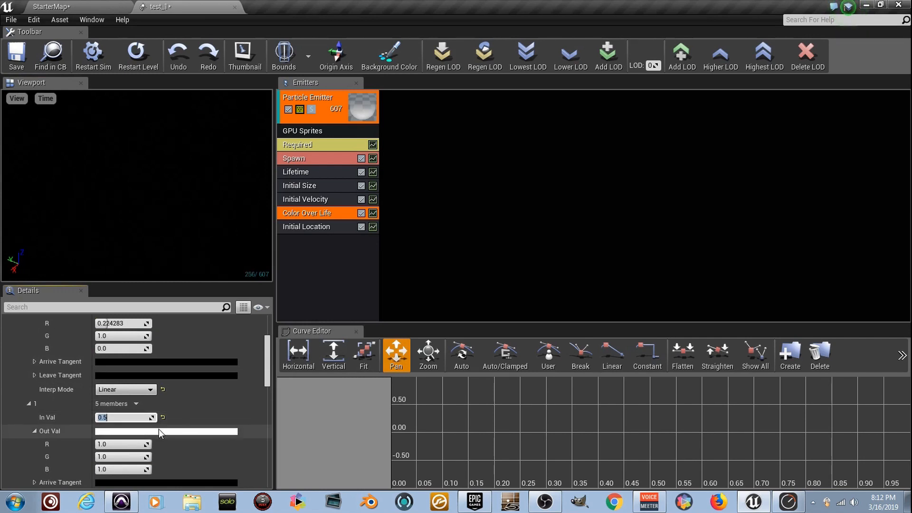
pyautogui.click(158, 429)
pyautogui.moveTo(233, 273); pyautogui.dragTo(201, 230)
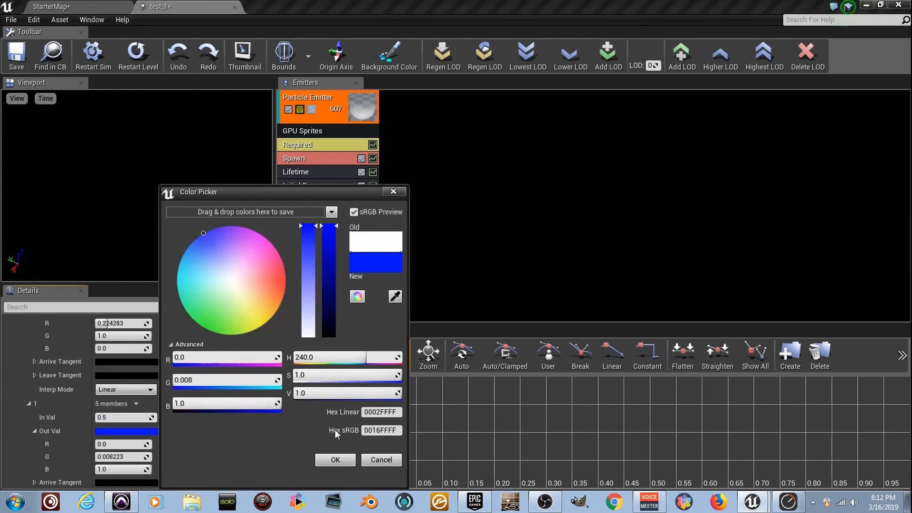
pyautogui.click(349, 460)
# Set curve point 2 to an In Val of 1.0 and a red Out Val with R 1.0, G 0.0 and B 0.058.
pyautogui.scroll(-5, 143, 386)
pyautogui.click(141, 429)
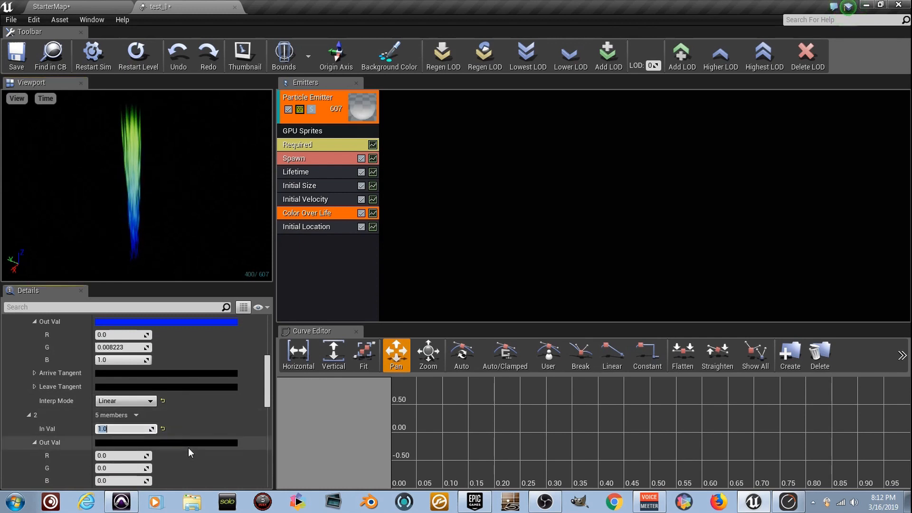
pyautogui.click(204, 443)
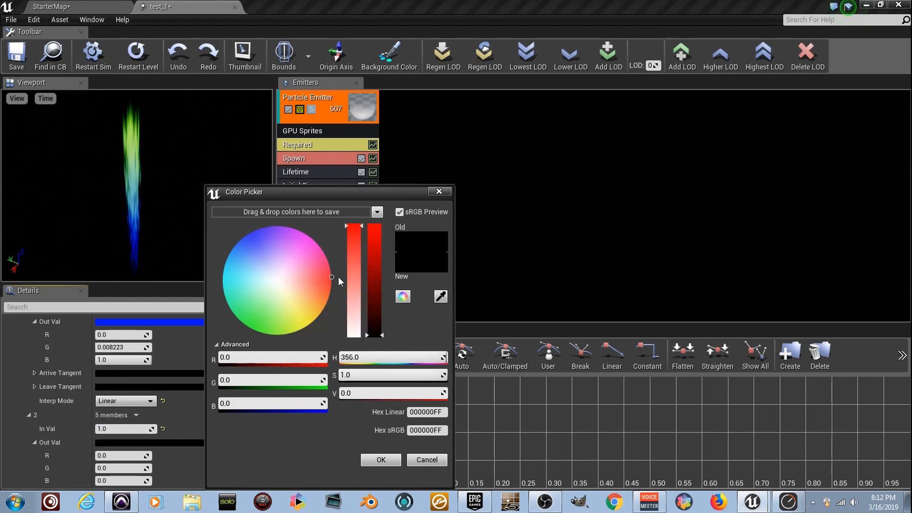
pyautogui.moveTo(378, 326); pyautogui.dragTo(376, 227)
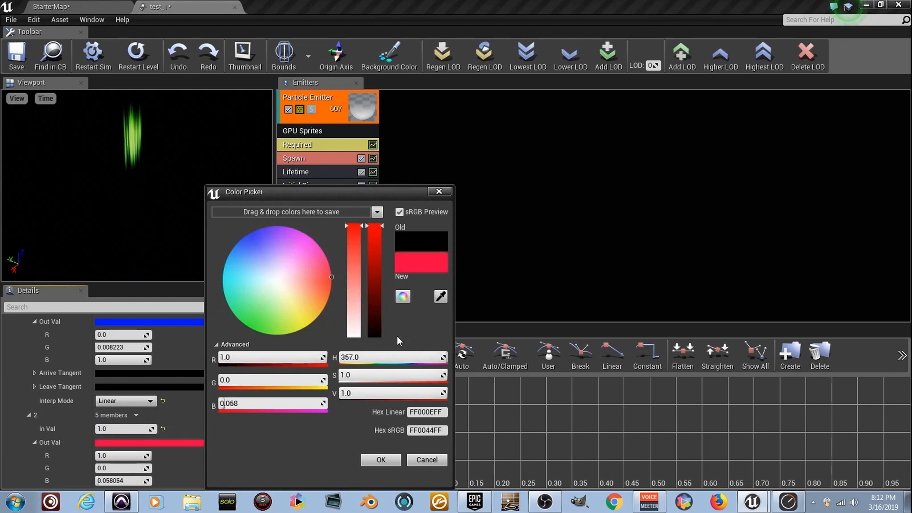
pyautogui.click(380, 460)
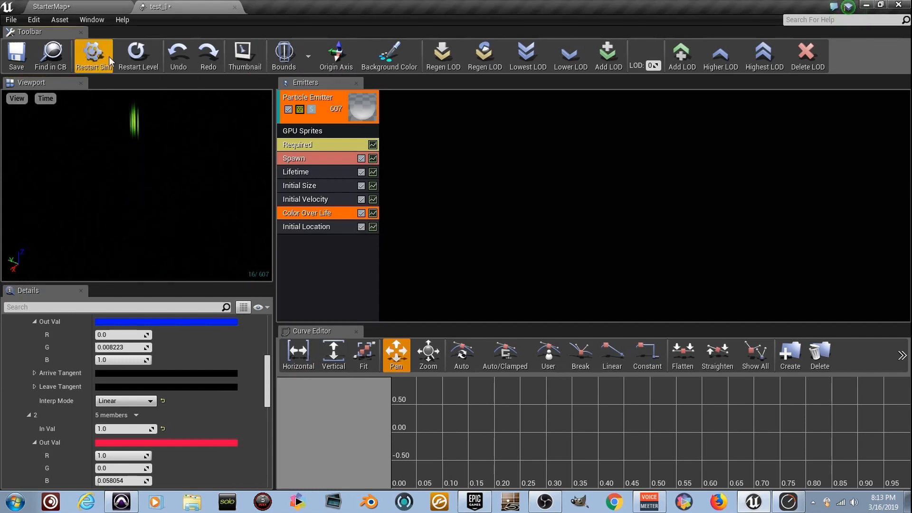
# Examine the three recolored particle streams in the StarterMap level from several angles.
pyautogui.click(72, 7)
pyautogui.moveTo(426, 220)
pyautogui.mouseDown(button='right')
pyautogui.moveTo(439, 233)
pyautogui.moveTo(425, 221)
pyautogui.moveTo(337, 204)
pyautogui.moveTo(281, 217)
pyautogui.moveTo(240, 216)
pyautogui.moveTo(241, 206)
pyautogui.moveTo(193, 240)
pyautogui.moveTo(178, 223)
pyautogui.moveTo(187, 222)
pyautogui.mouseUp(button='right')
pyautogui.press('g')
pyautogui.press('g')
pyautogui.press('d')
pyautogui.press('w')
pyautogui.press('s')
pyautogui.press('w')
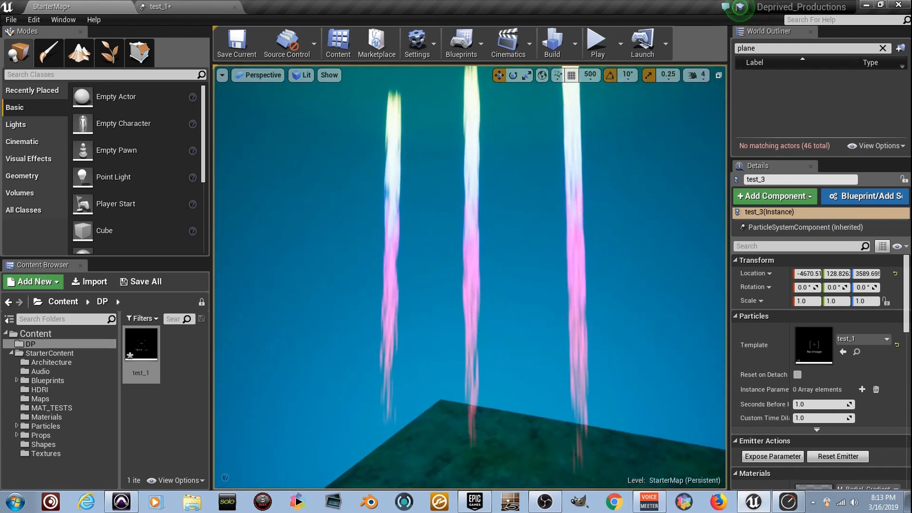
pyautogui.press('d')
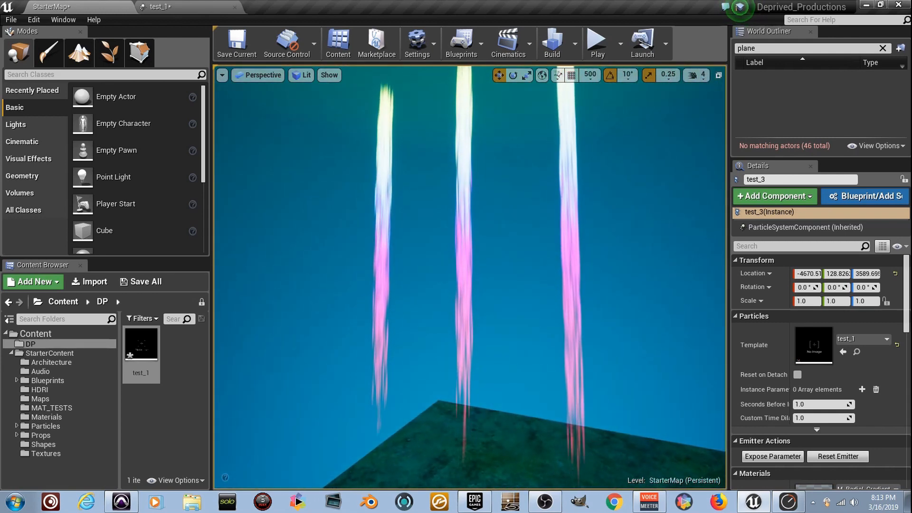
pyautogui.moveTo(466, 276)
pyautogui.mouseDown(button='right')
pyautogui.moveTo(477, 272)
pyautogui.moveTo(492, 240)
pyautogui.moveTo(509, 259)
pyautogui.moveTo(509, 275)
pyautogui.moveTo(498, 275)
pyautogui.mouseUp(button='right')
pyautogui.press('a')
pyautogui.press('a')
pyautogui.press('s')
pyautogui.press('w')
pyautogui.moveTo(427, 218); pyautogui.dragTo(426, 214, button='right')
pyautogui.press('d')
# Duplicate the test_1 particle system asset as test_2 in the DP folder.
pyautogui.rightClick(145, 357)
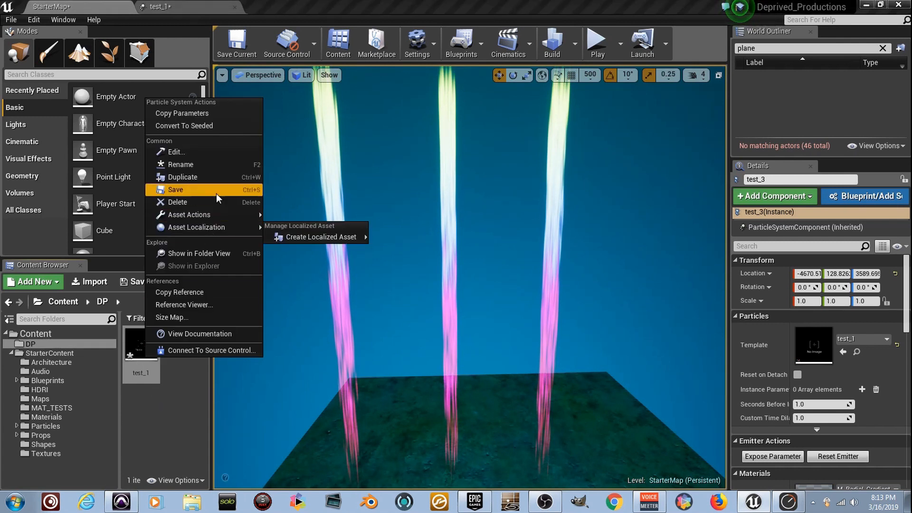
pyautogui.click(224, 182)
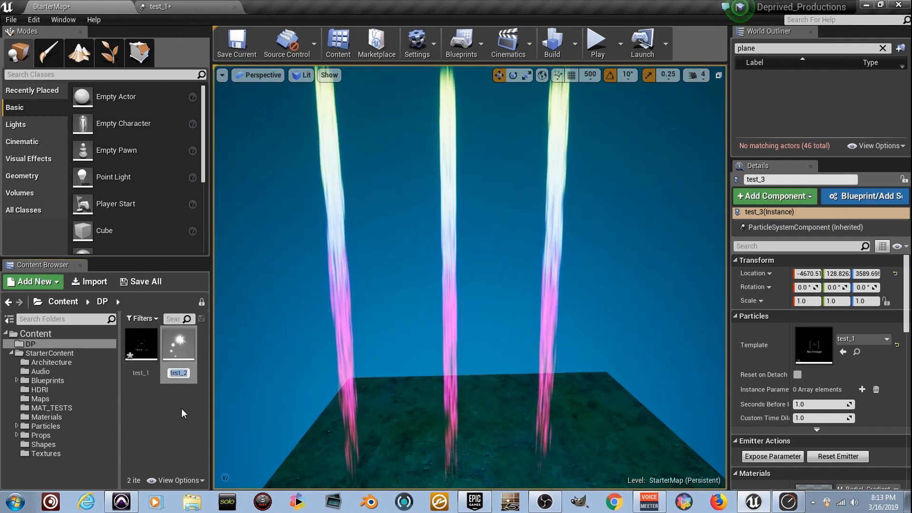
pyautogui.press('Return')
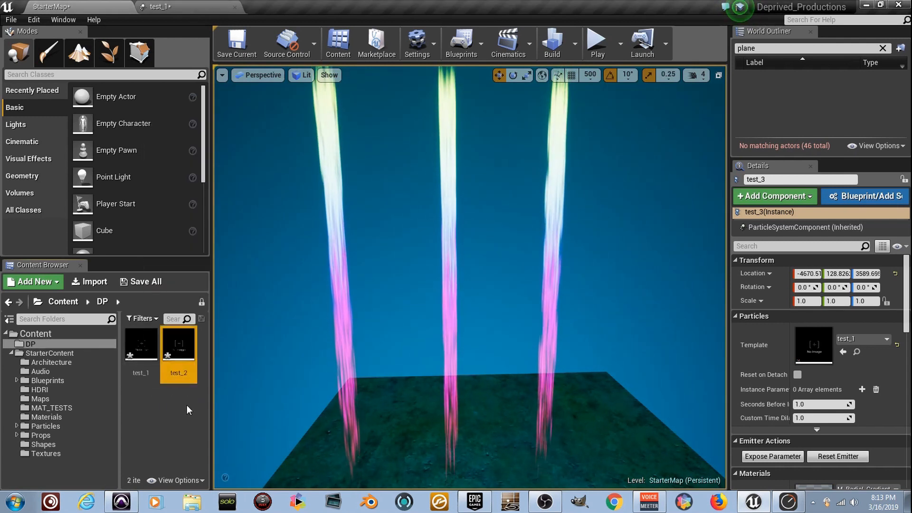
# Open test_2 and set its Initial Location distribution to a Max Y of 400.0 and a Min Y of -400.0.
pyautogui.doubleClick(190, 364)
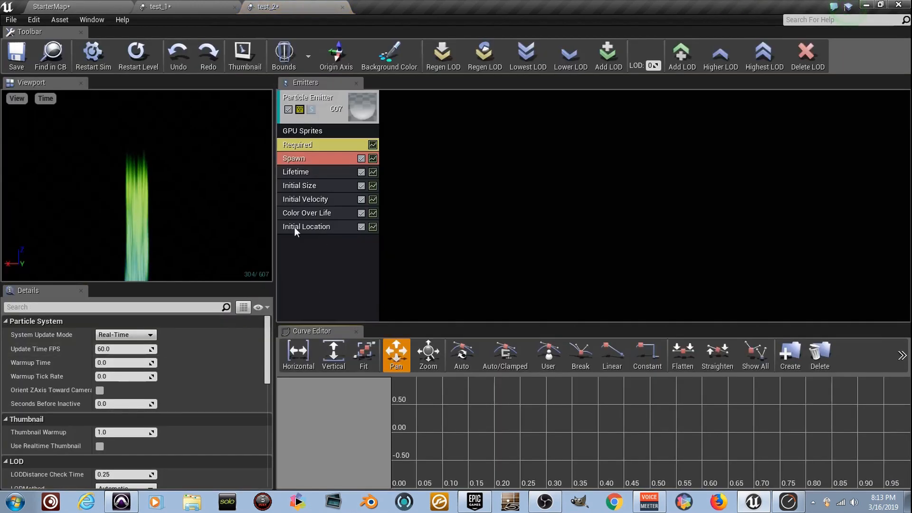
pyautogui.click(338, 228)
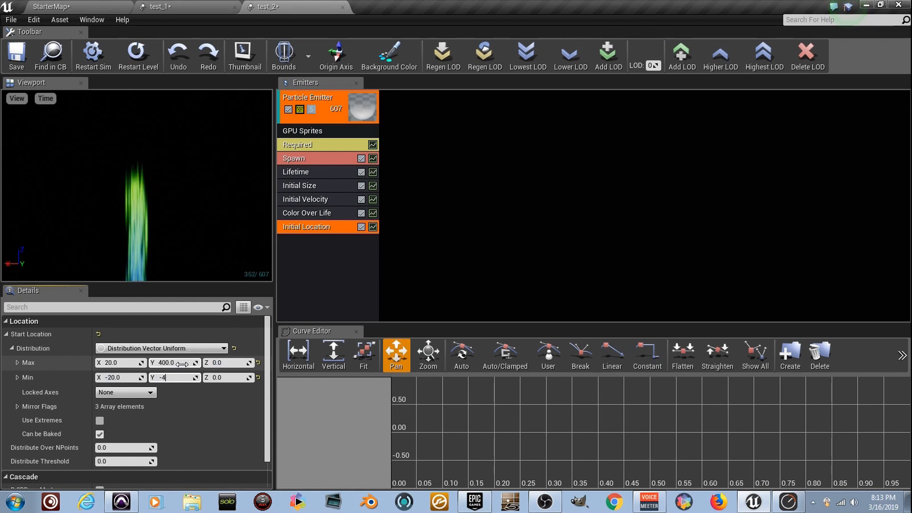
pyautogui.press('Return')
pyautogui.moveTo(173, 248); pyautogui.dragTo(233, 257)
pyautogui.moveTo(104, 127); pyautogui.dragTo(104, 154)
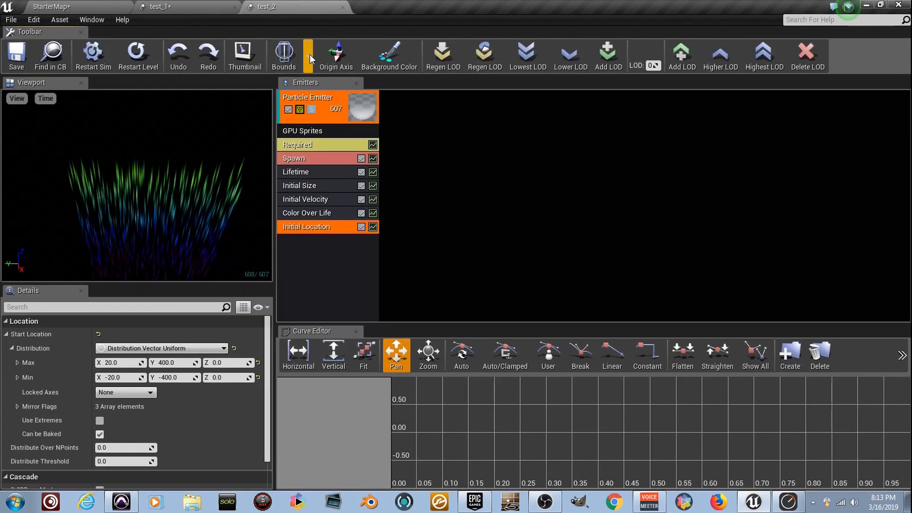
pyautogui.click(137, 55)
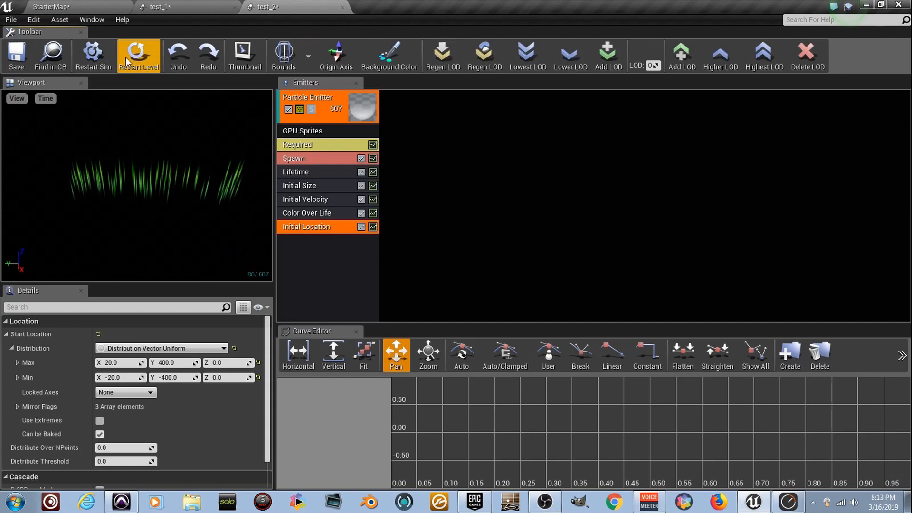
# Place the test_2 particle system in the StarterMap level and position it over the three test_1 streams.
pyautogui.click(113, 7)
pyautogui.moveTo(182, 350); pyautogui.dragTo(261, 332)
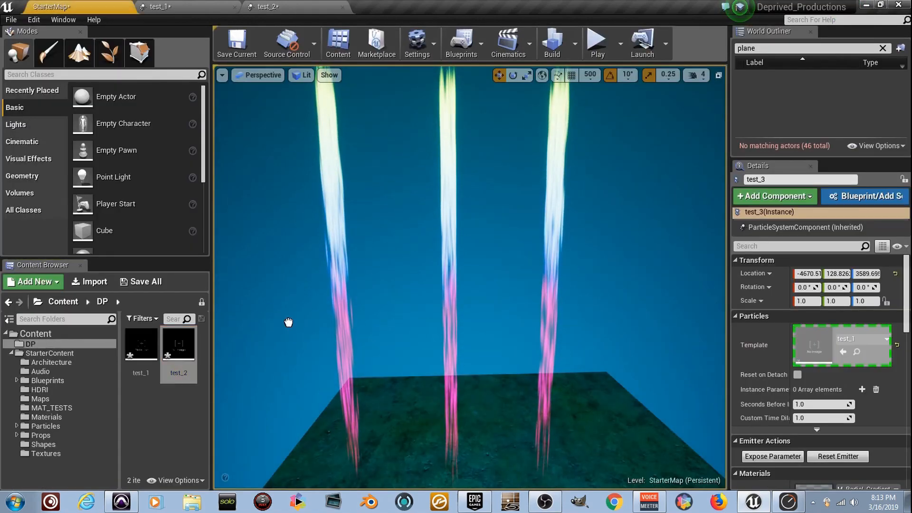
pyautogui.moveTo(434, 156); pyautogui.dragTo(434, 144)
pyautogui.moveTo(435, 144); pyautogui.dragTo(452, 152, button='right')
pyautogui.moveTo(487, 356); pyautogui.dragTo(639, 92)
pyautogui.moveTo(639, 92); pyautogui.dragTo(681, 58, button='right')
pyautogui.moveTo(491, 228); pyautogui.dragTo(489, 191)
pyautogui.moveTo(489, 191); pyautogui.dragTo(557, 197, button='right')
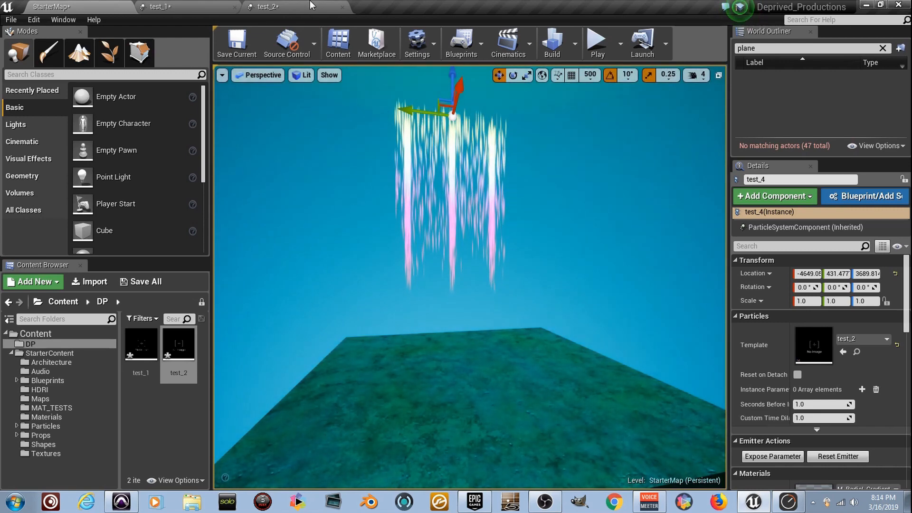
# Select the floor cube and raise it until its surface meets the lower ends of the particle streams.
pyautogui.click(466, 424)
pyautogui.scroll(-4, 477, 413)
pyautogui.moveTo(473, 325); pyautogui.dragTo(476, 281)
pyautogui.moveTo(476, 281); pyautogui.dragTo(487, 309, button='right')
pyautogui.moveTo(488, 299); pyautogui.dragTo(490, 179)
pyautogui.moveTo(490, 179)
pyautogui.mouseDown(button='right')
pyautogui.moveTo(485, 204)
pyautogui.moveTo(489, 186)
pyautogui.mouseUp(button='right')
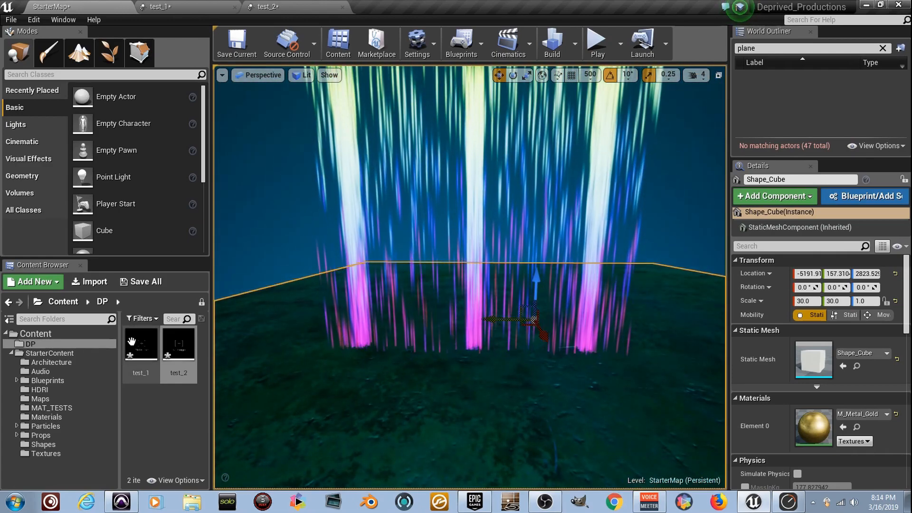
# Add a Collision (Scene Depth) module to the test_1 emitter with Friction 20.0, Random Distribution 1.0 and Radius Scale 0.0.
pyautogui.doubleClick(141, 343)
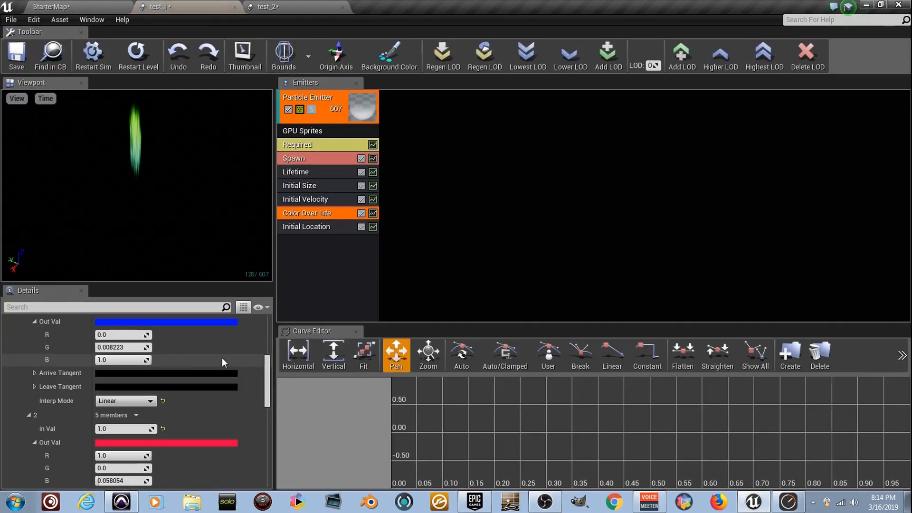
pyautogui.rightClick(321, 243)
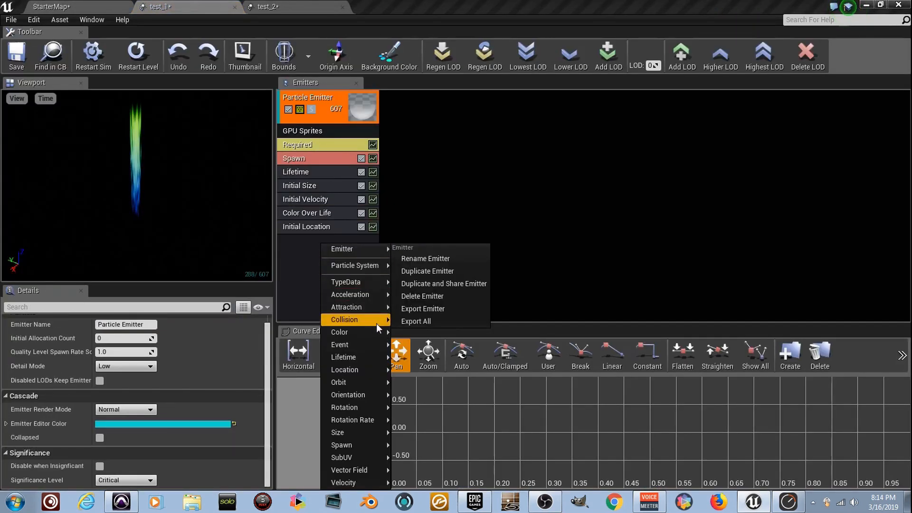
pyautogui.moveTo(377, 324)
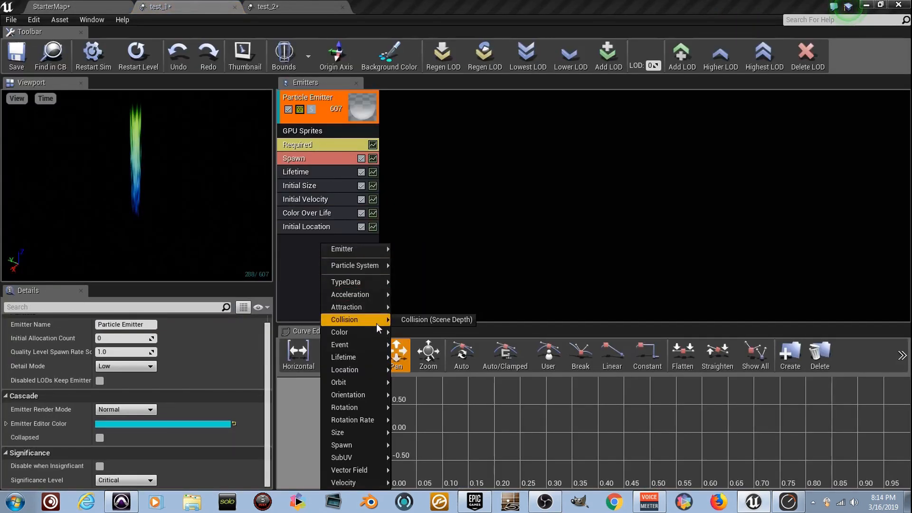
pyautogui.click(443, 322)
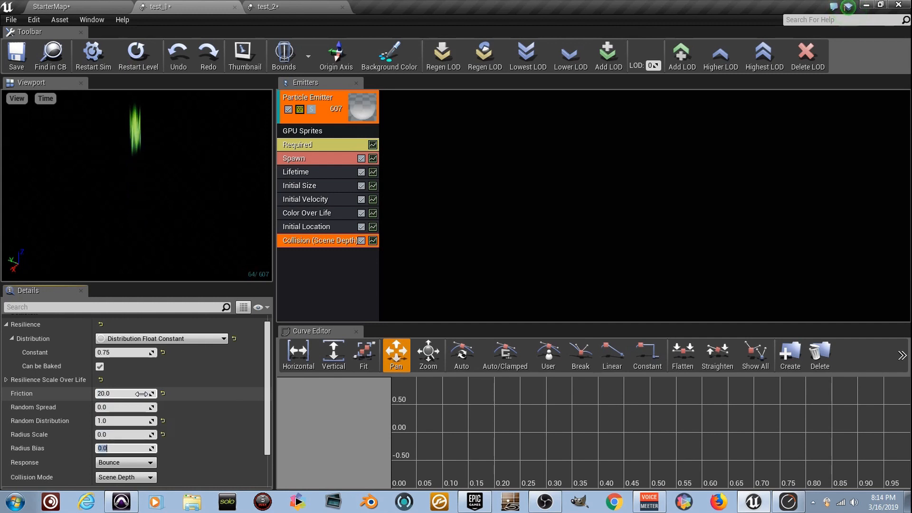
# Set the collision module's Resilience constant to 0.6 and save test_1.
pyautogui.click(132, 352)
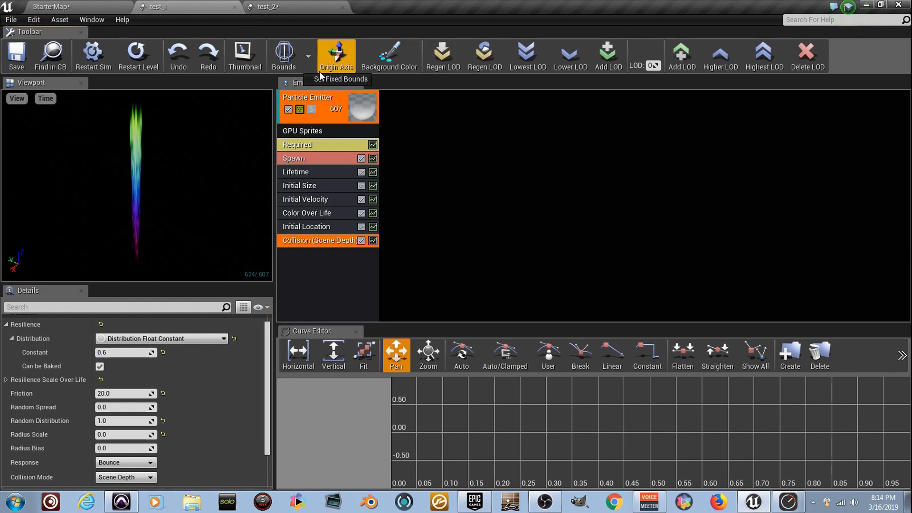
pyautogui.scroll(-2, 176, 342)
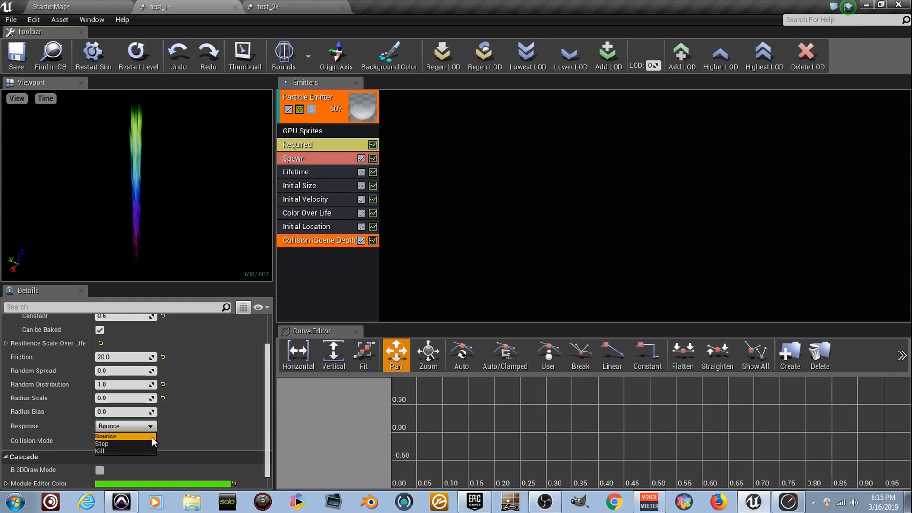
pyautogui.scroll(2, 202, 422)
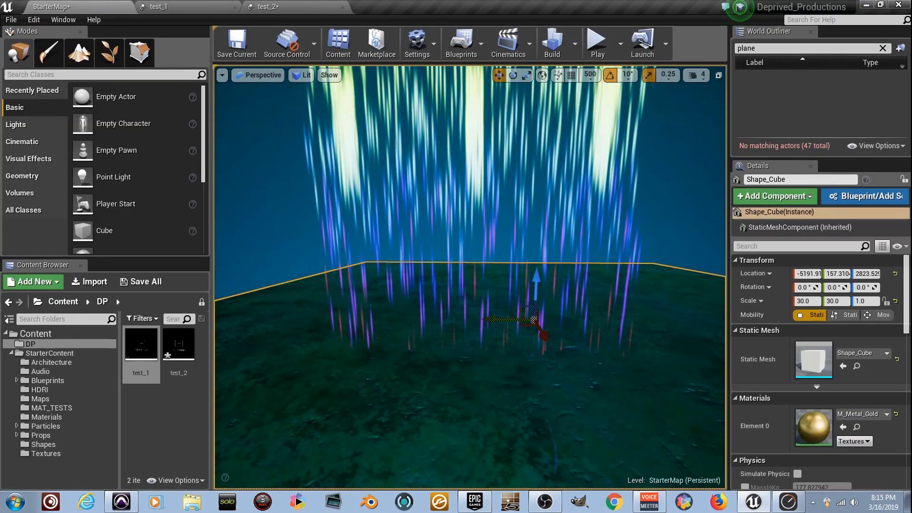
# Examine how the test_1 particles collide with the floor in the StarterMap level from several angles.
pyautogui.press('w')
pyautogui.moveTo(471, 295); pyautogui.dragTo(687, 284, button='right')
pyautogui.press('a')
pyautogui.press('a')
pyautogui.press('a')
pyautogui.press('a')
pyautogui.moveTo(350, 233); pyautogui.dragTo(328, 237, button='right')
pyautogui.press('s')
pyautogui.press('d')
pyautogui.press('a')
pyautogui.press('d')
pyautogui.moveTo(501, 356); pyautogui.dragTo(403, 329, button='right')
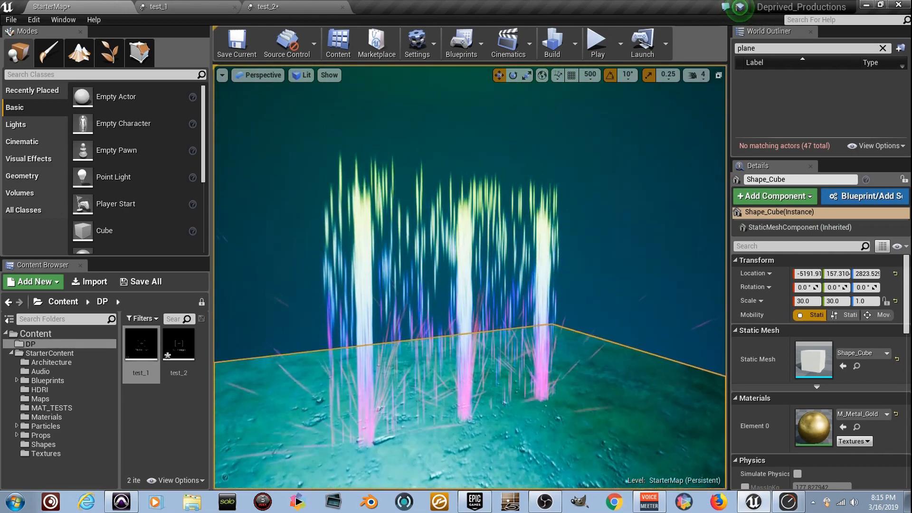
pyautogui.moveTo(349, 213); pyautogui.dragTo(333, 213, button='right')
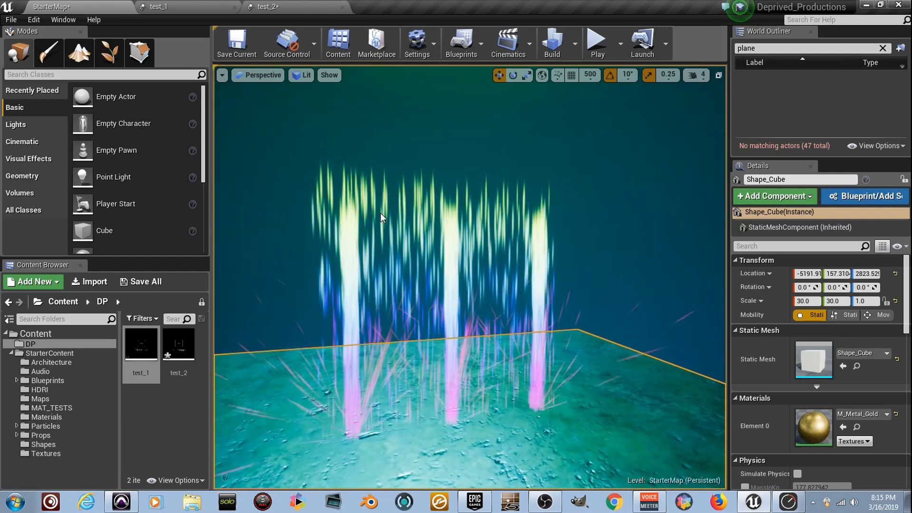
pyautogui.moveTo(403, 285)
pyautogui.mouseDown(button='right')
pyautogui.moveTo(370, 285)
pyautogui.moveTo(384, 283)
pyautogui.mouseUp(button='right')
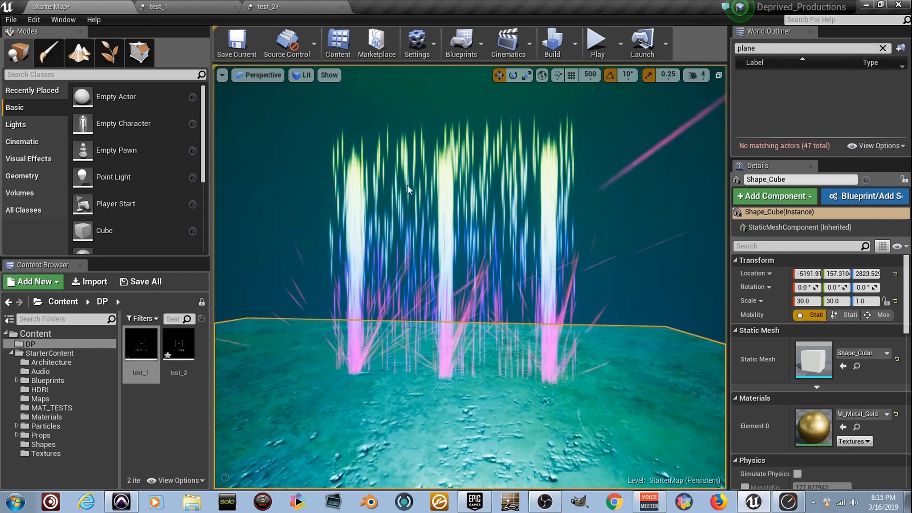
pyautogui.moveTo(533, 207); pyautogui.dragTo(551, 224, button='right')
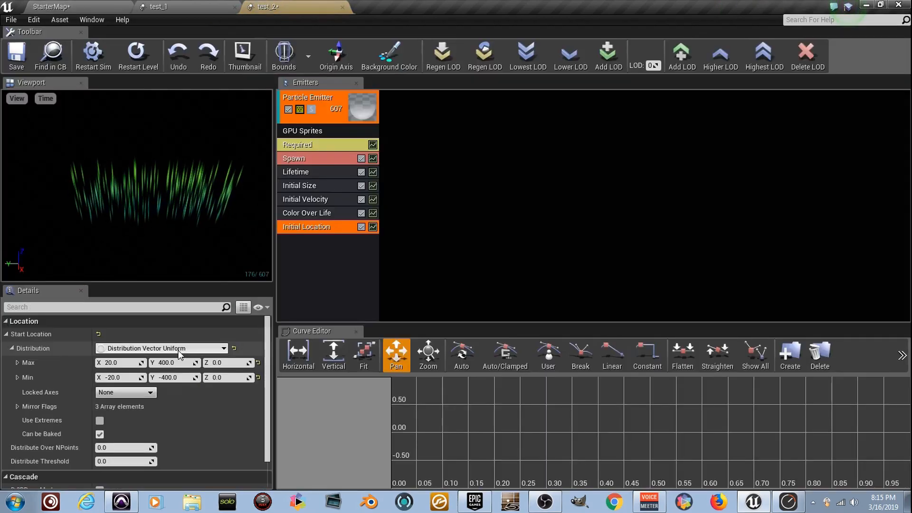
# Open Color Over Life in test_2 and add a fourth point to its constant curve.
pyautogui.click(330, 214)
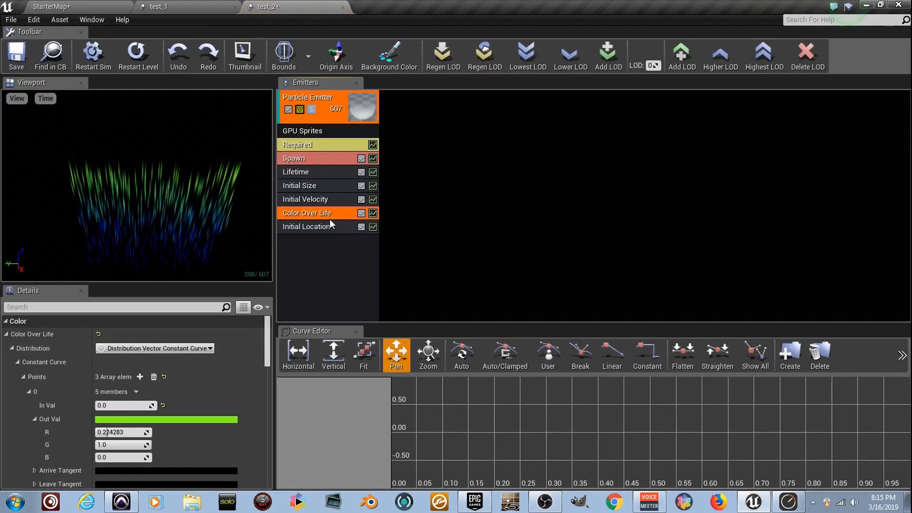
pyautogui.scroll(-3, 180, 404)
pyautogui.scroll(-10, 207, 436)
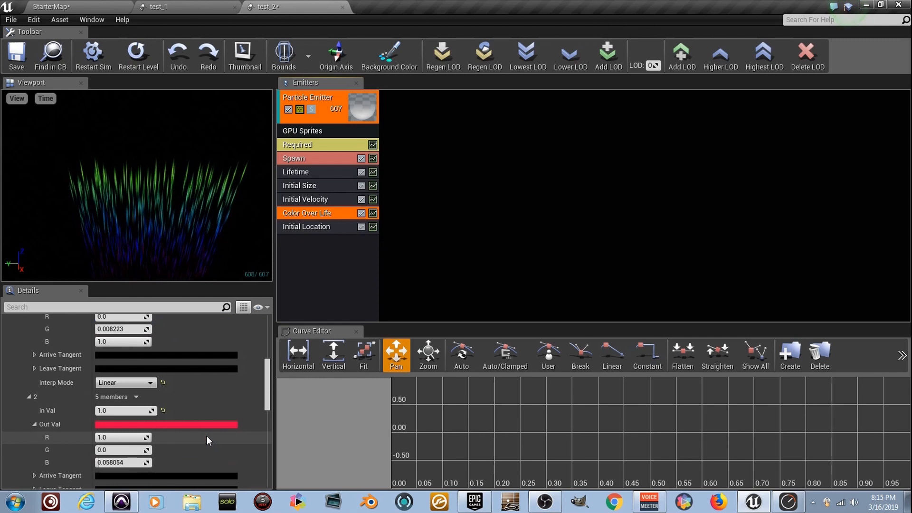
pyautogui.scroll(8, 206, 436)
pyautogui.scroll(6, 205, 435)
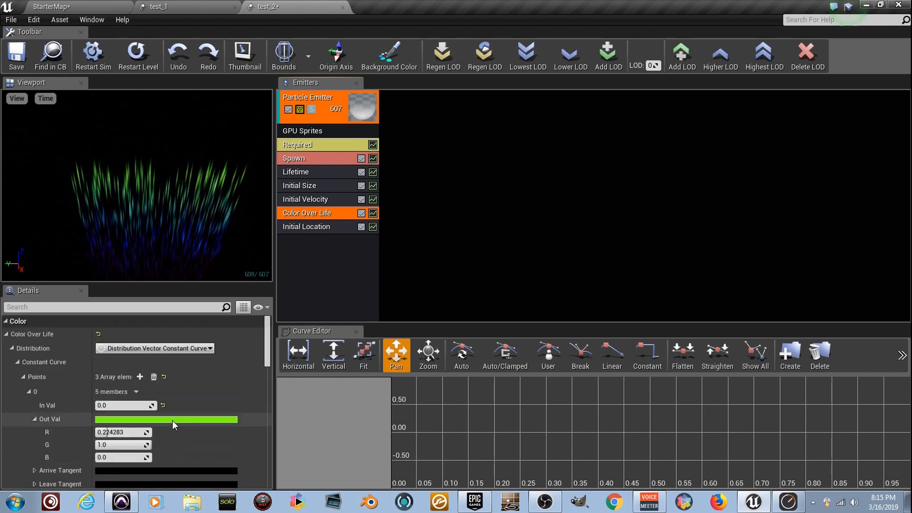
pyautogui.click(141, 380)
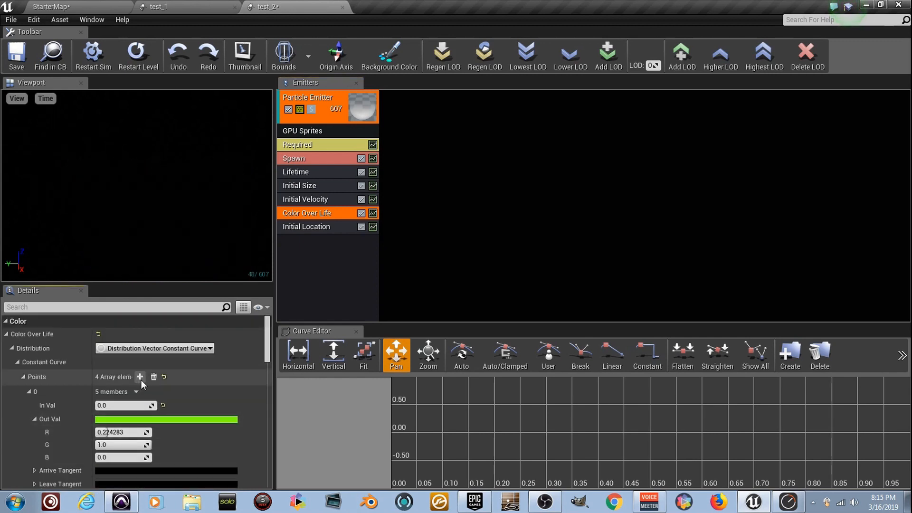
# Set curve point 3 of test_2 to an In Val of 1.0 and a red Out Val.
pyautogui.scroll(-10, 180, 409)
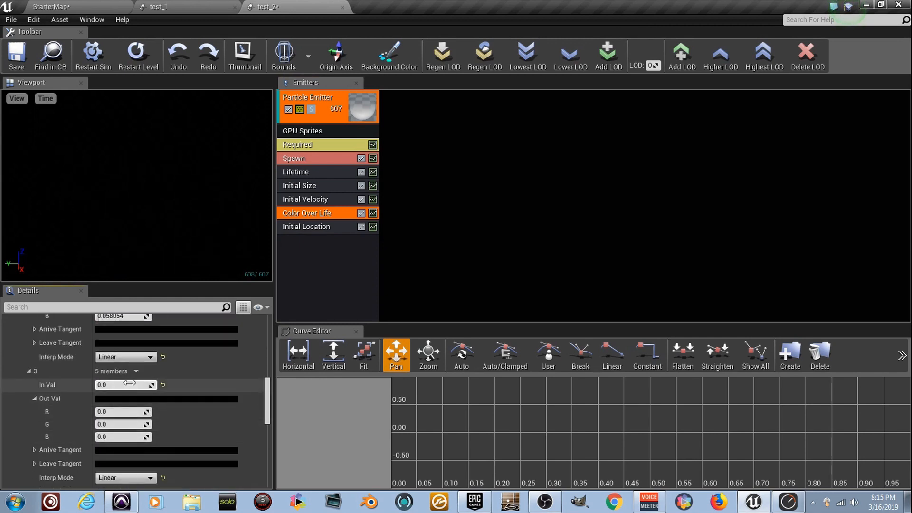
pyautogui.click(178, 402)
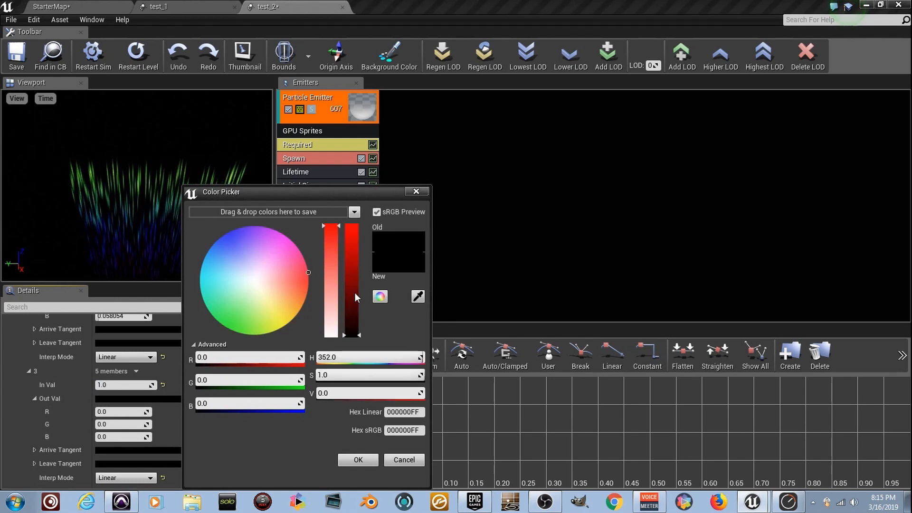
pyautogui.moveTo(355, 293); pyautogui.dragTo(346, 171)
pyautogui.click(369, 461)
# Set curve point 2 to an In Val of 0.5 and a blue Out Val with R 0.008, G 0.0 and B 1.0.
pyautogui.scroll(3, 163, 414)
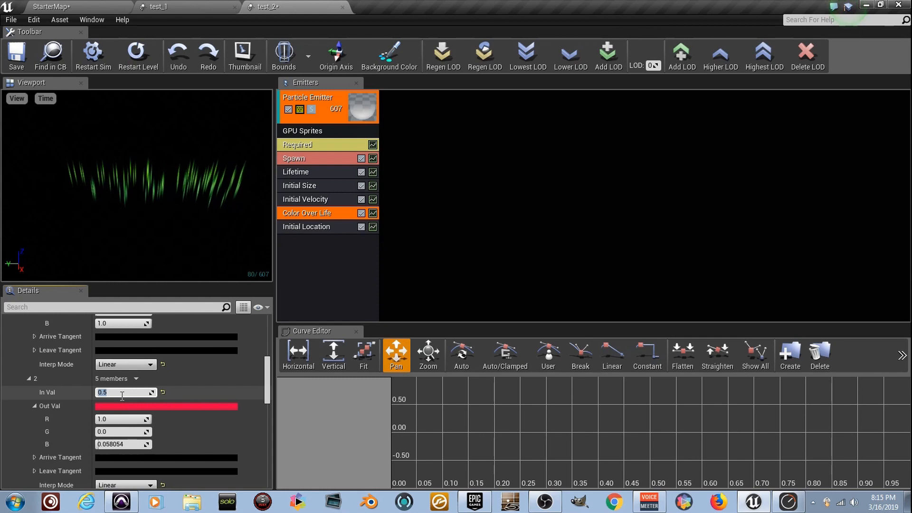
pyautogui.click(158, 407)
pyautogui.moveTo(231, 261); pyautogui.dragTo(200, 224)
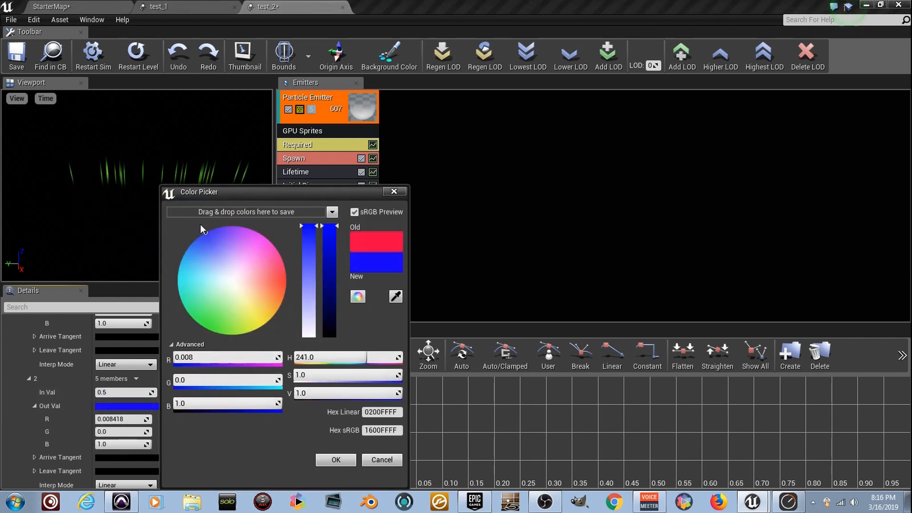
pyautogui.click(346, 461)
# Set curve point 1 to an In Val of 0.1 and a green Out Val with R 0.0, G 1.0 and B 0.057.
pyautogui.scroll(3, 212, 411)
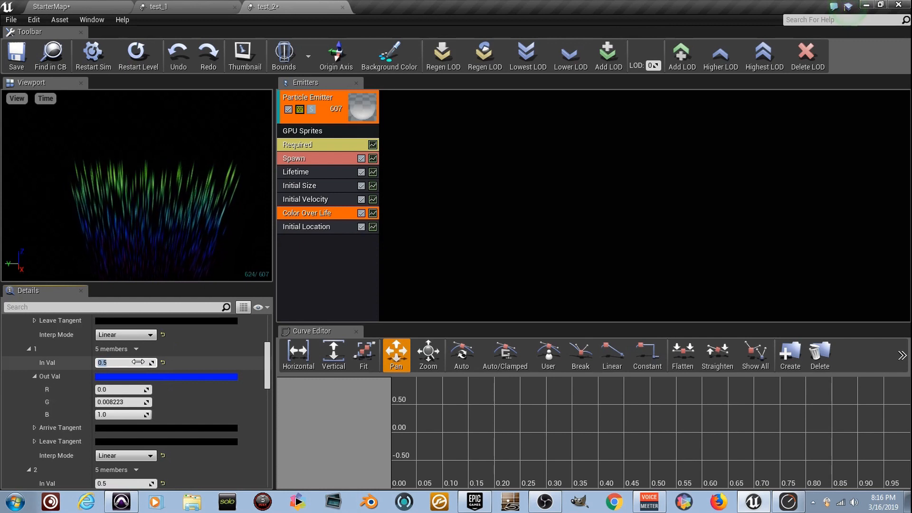
pyautogui.click(171, 377)
pyautogui.moveTo(247, 304); pyautogui.dragTo(233, 326)
pyautogui.click(358, 460)
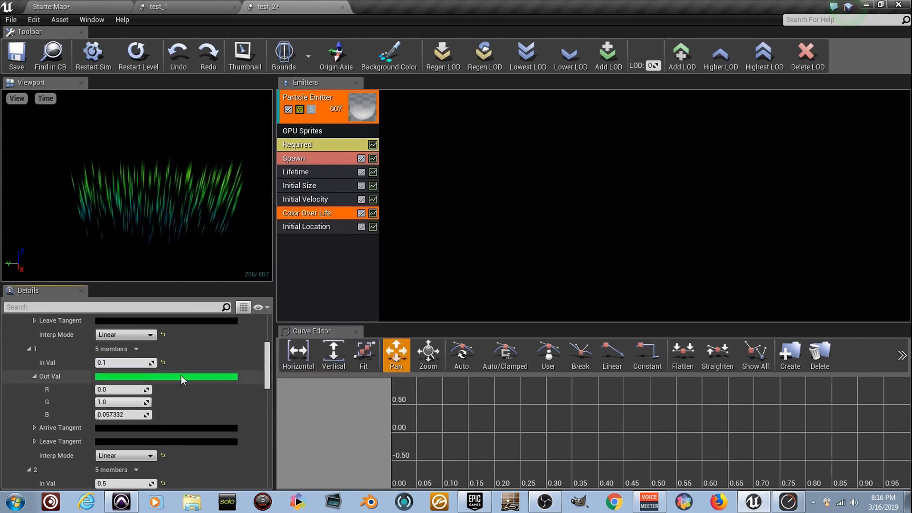
# Set the Out Val G of curve point 0 to 20 for an intense green start and save test_2.
pyautogui.scroll(5, 175, 383)
pyautogui.scroll(1, 146, 376)
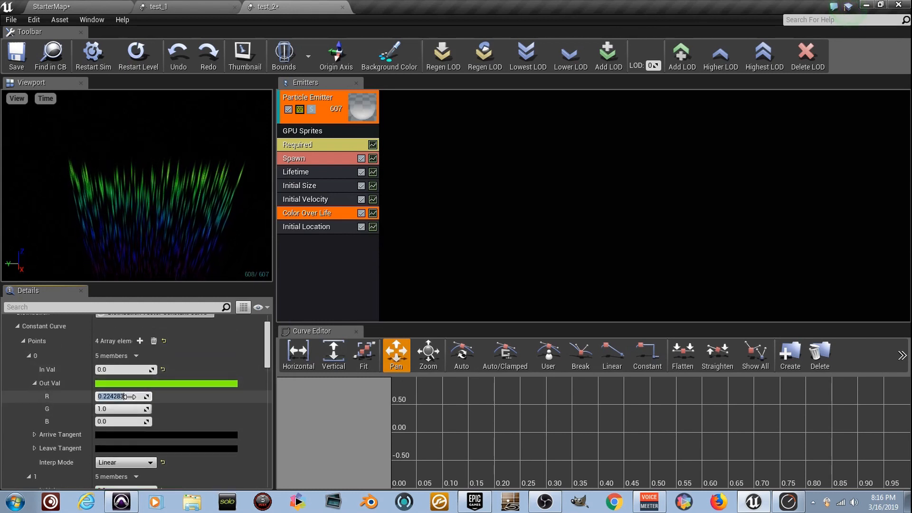
pyautogui.press('Tab')
pyautogui.write('20')
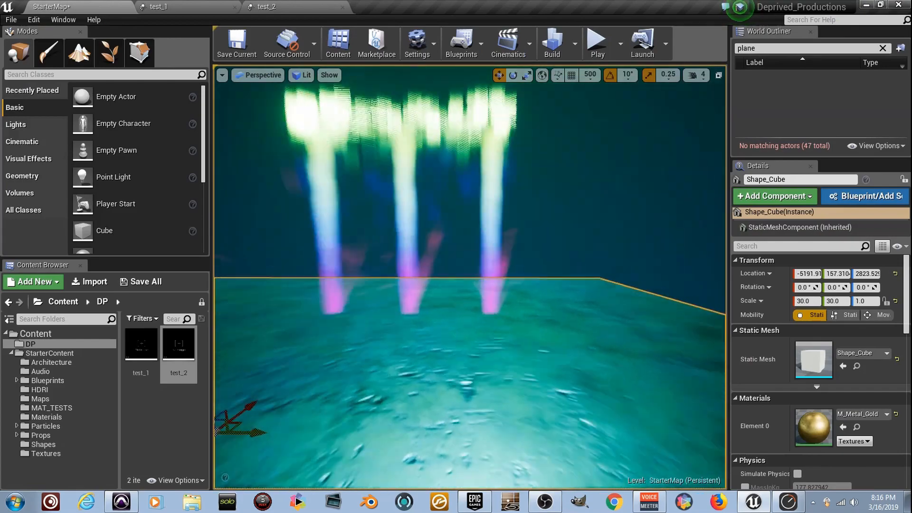
# Examine the combined test_1 and test_2 particle effects in the StarterMap level and review the emitter settings.
pyautogui.moveTo(471, 277); pyautogui.dragTo(411, 229, button='right')
pyautogui.press('s')
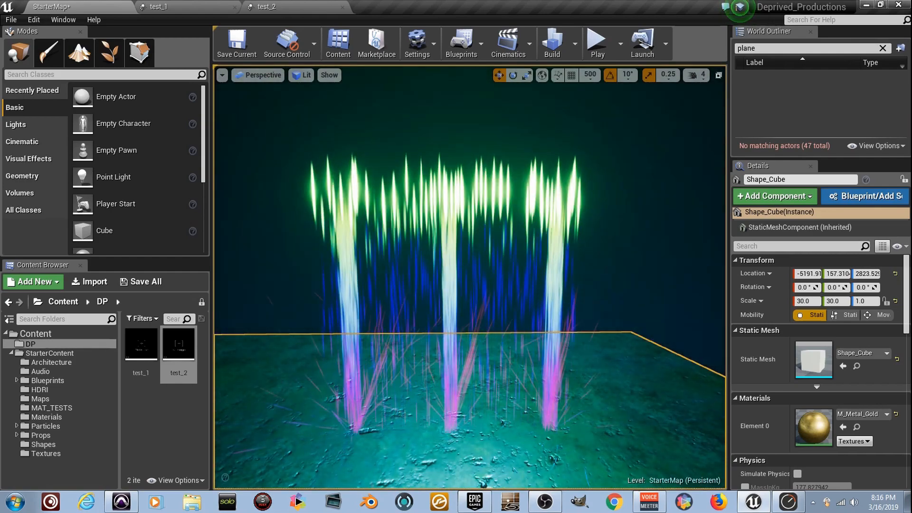
pyautogui.moveTo(411, 229)
pyautogui.mouseDown(button='right')
pyautogui.moveTo(420, 240)
pyautogui.moveTo(438, 233)
pyautogui.moveTo(411, 229)
pyautogui.mouseUp(button='right')
pyautogui.press('a')
pyautogui.press('d')
pyautogui.click(276, 6)
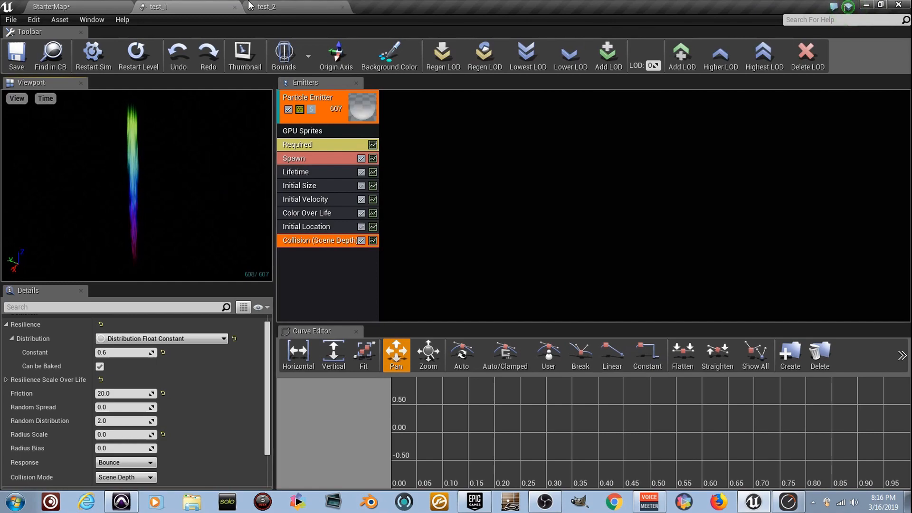
pyautogui.click(120, 5)
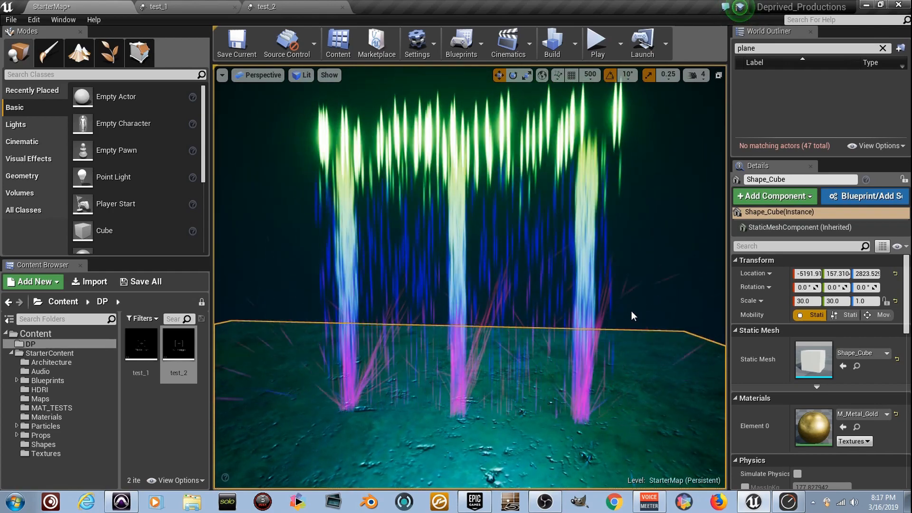
pyautogui.moveTo(631, 311); pyautogui.dragTo(636, 293, button='right')
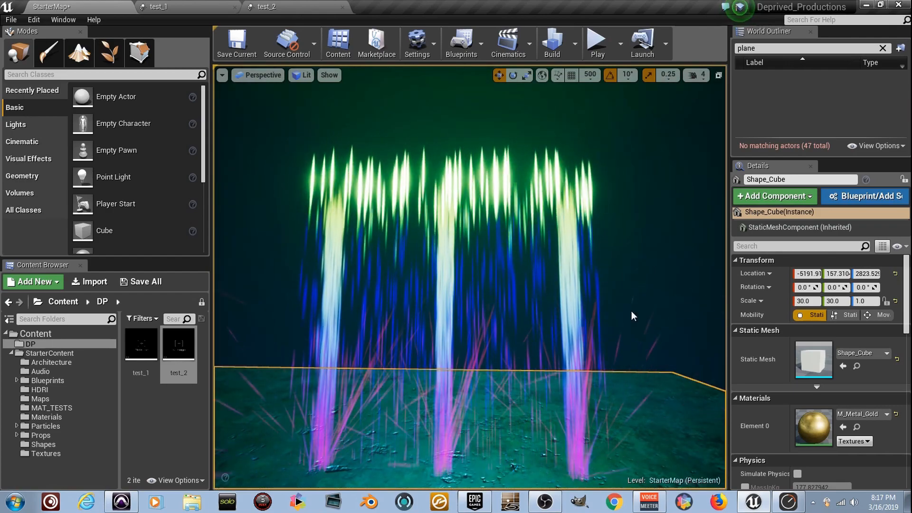